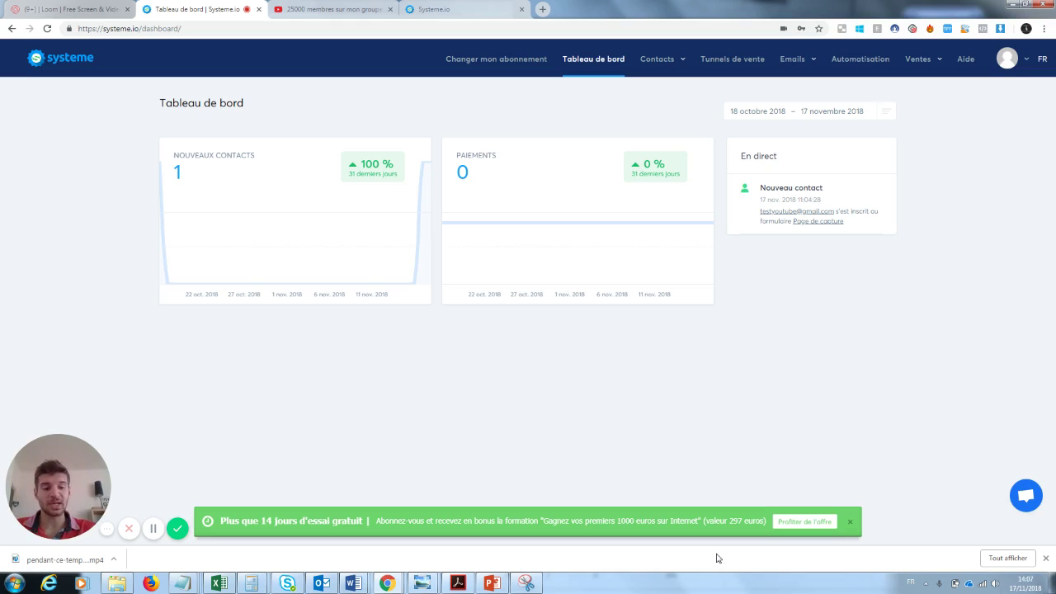
# - Dismiss the trial offer banner and start a new course named "Test youtube 2" with the description "test youtube"
pyautogui.click(849, 522)
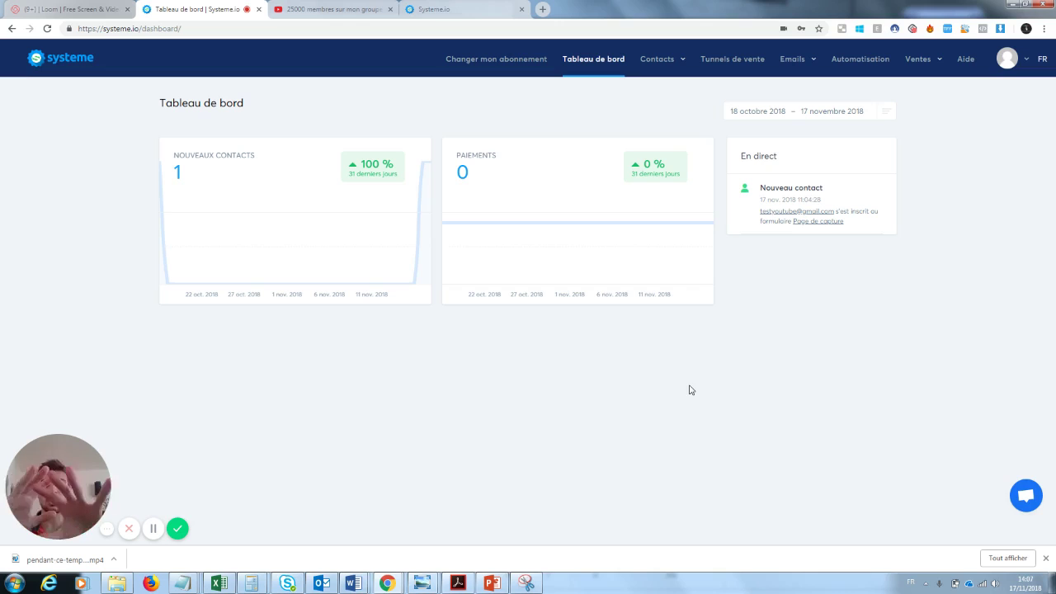
pyautogui.click(921, 60)
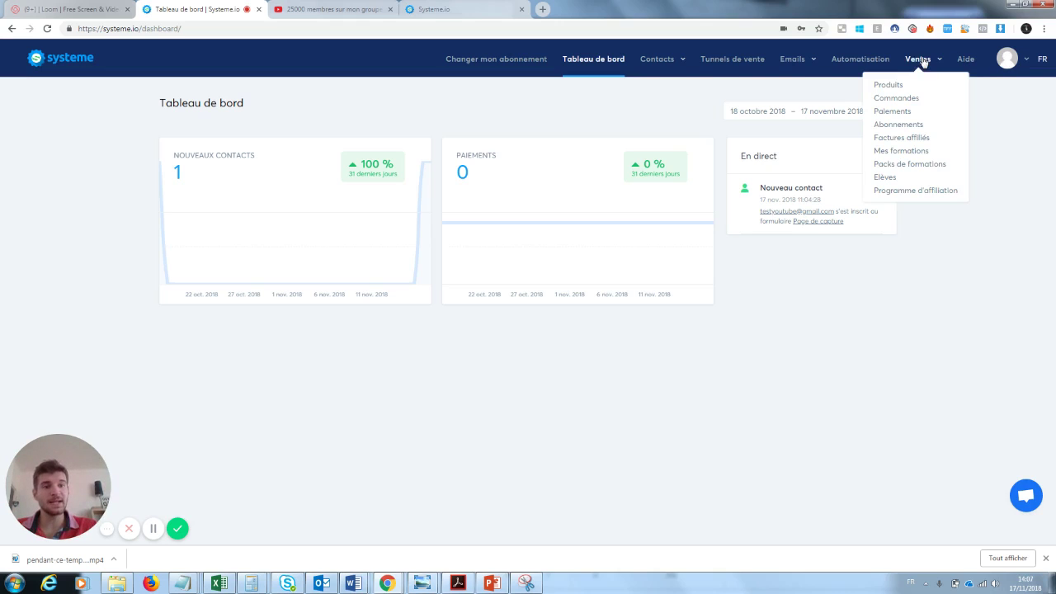
pyautogui.click(896, 150)
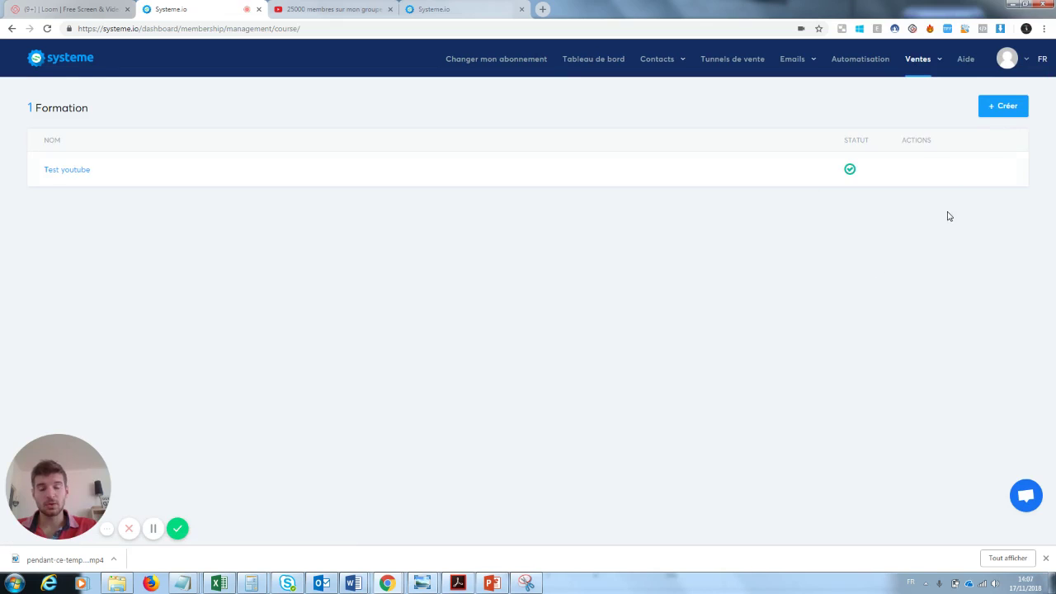
pyautogui.click(1003, 108)
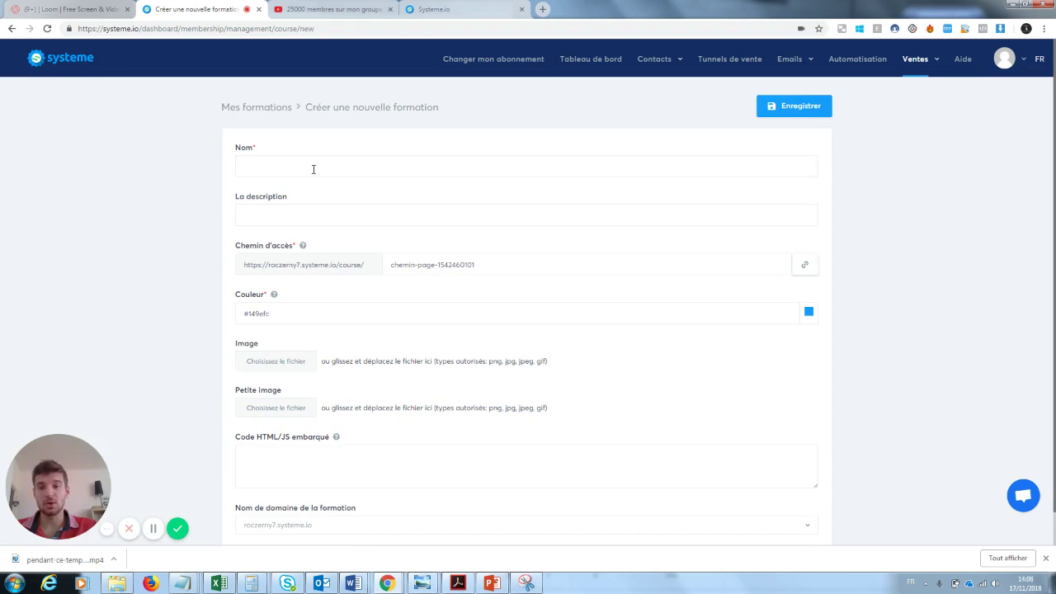
pyautogui.click(313, 169)
pyautogui.click(306, 189)
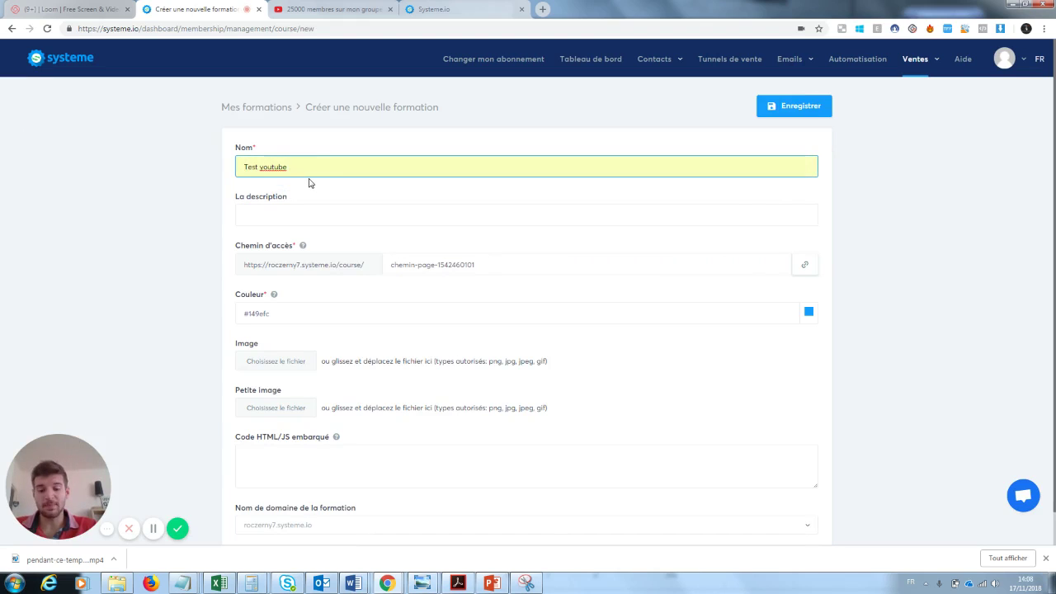
pyautogui.click(295, 214)
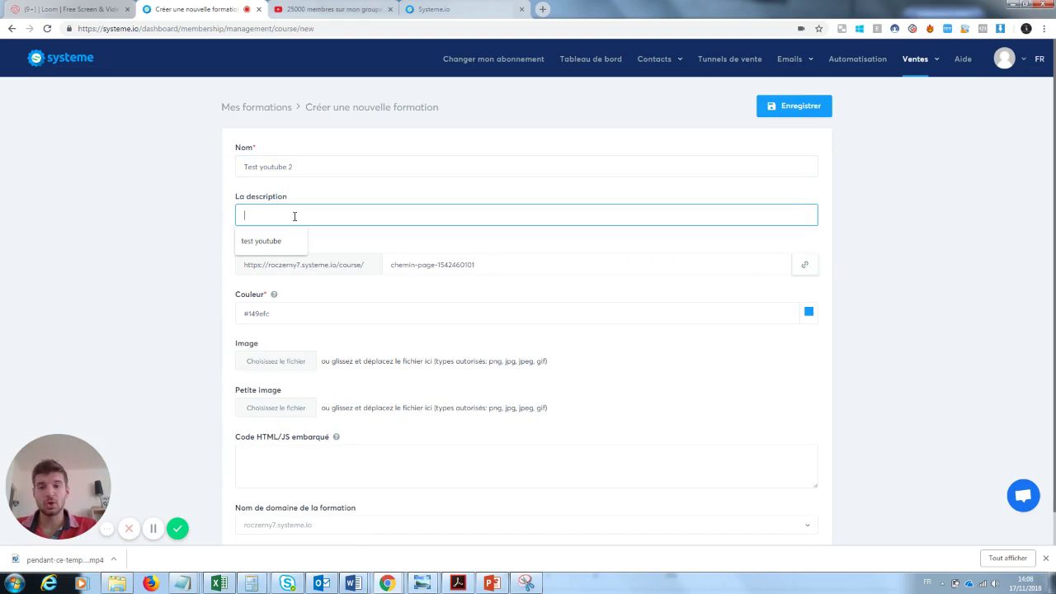
pyautogui.click(266, 240)
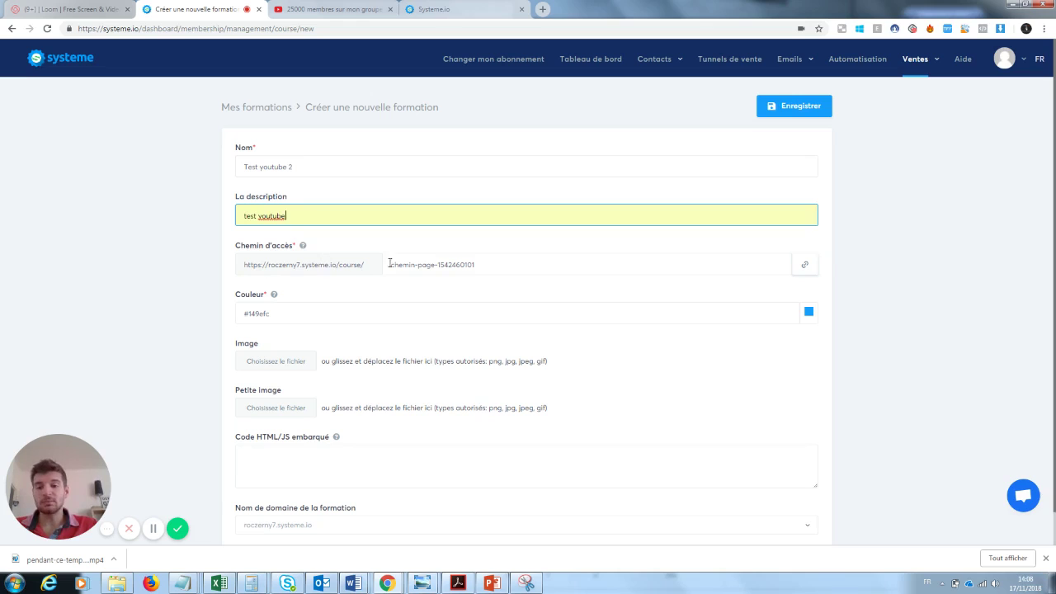
# - Set the new course's access path to "Testyoutube2" and save the course
pyautogui.moveTo(469, 265); pyautogui.dragTo(391, 265)
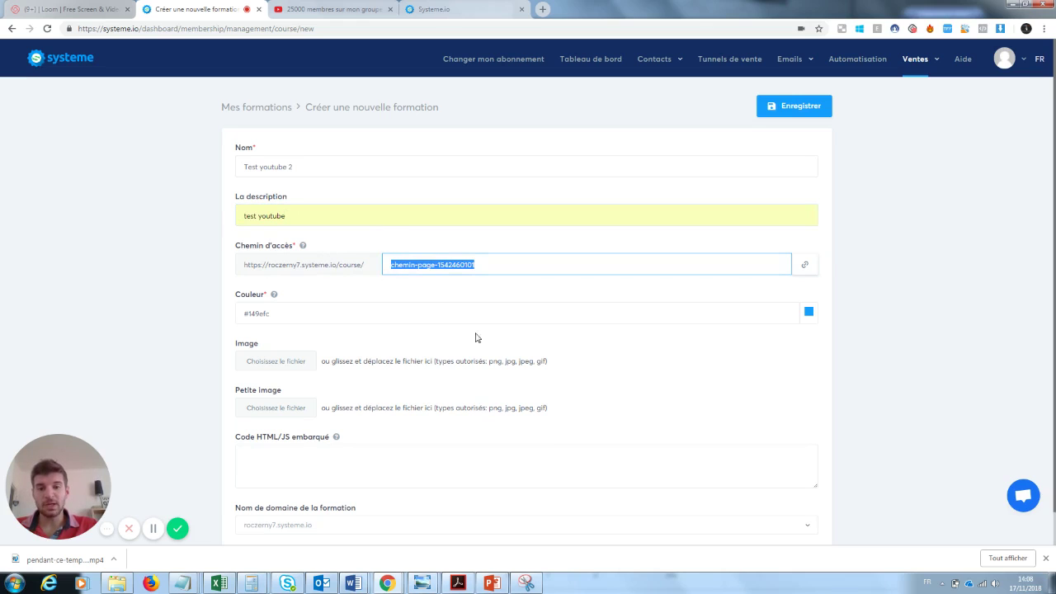
pyautogui.write('Testy')
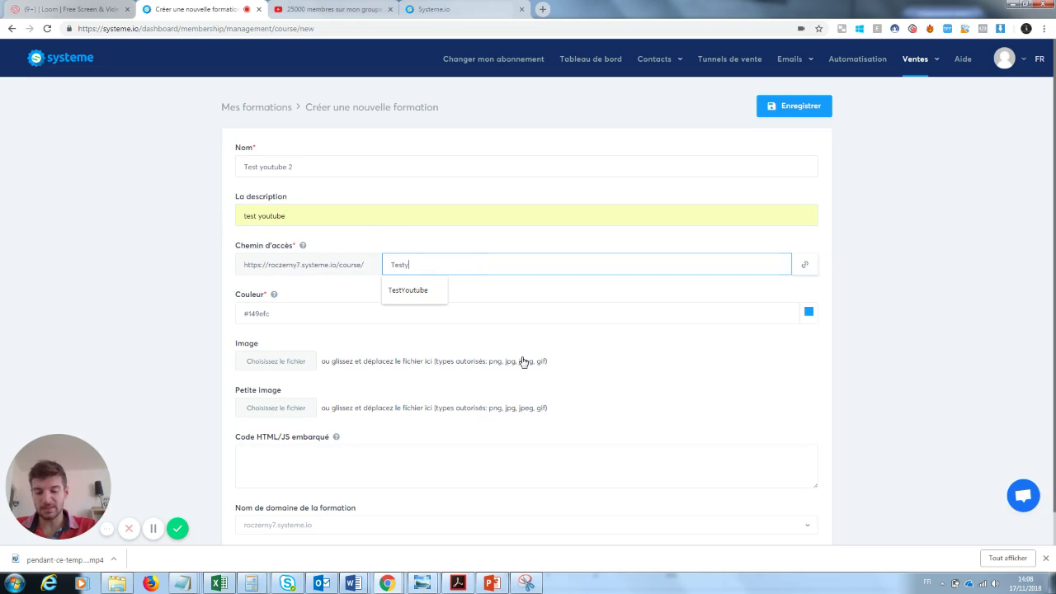
pyautogui.write('outube2')
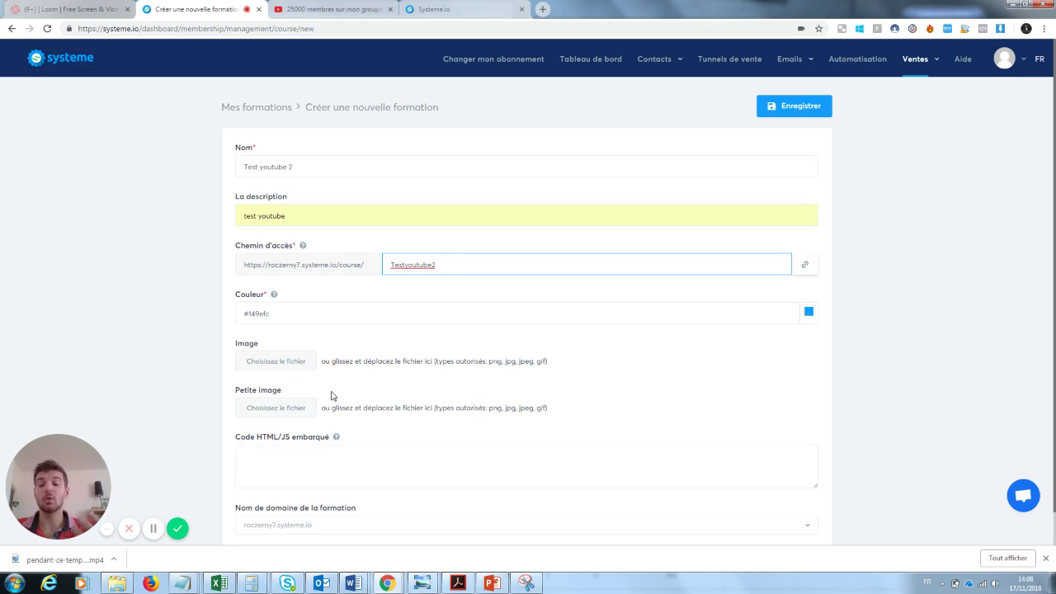
pyautogui.click(811, 111)
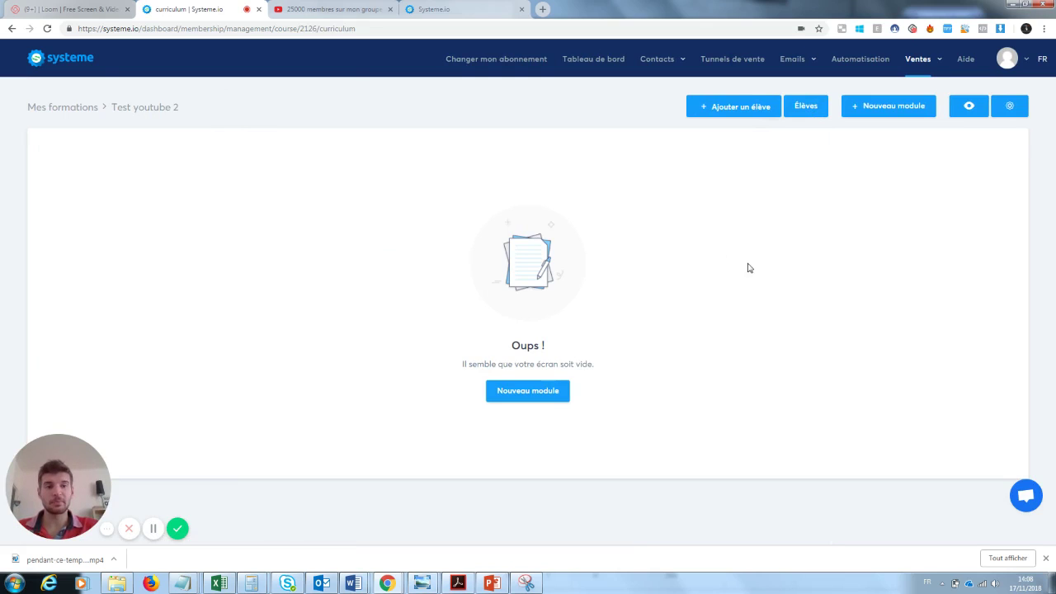
# - Create the course's first module, named "Module 1", with its title shown to students
pyautogui.click(541, 393)
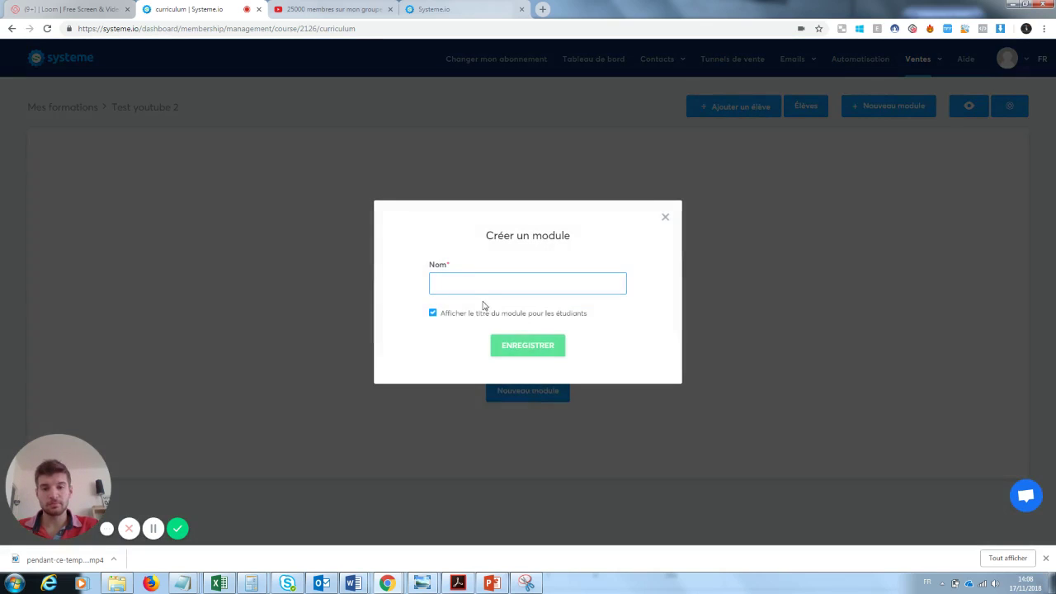
pyautogui.write('Module 1')
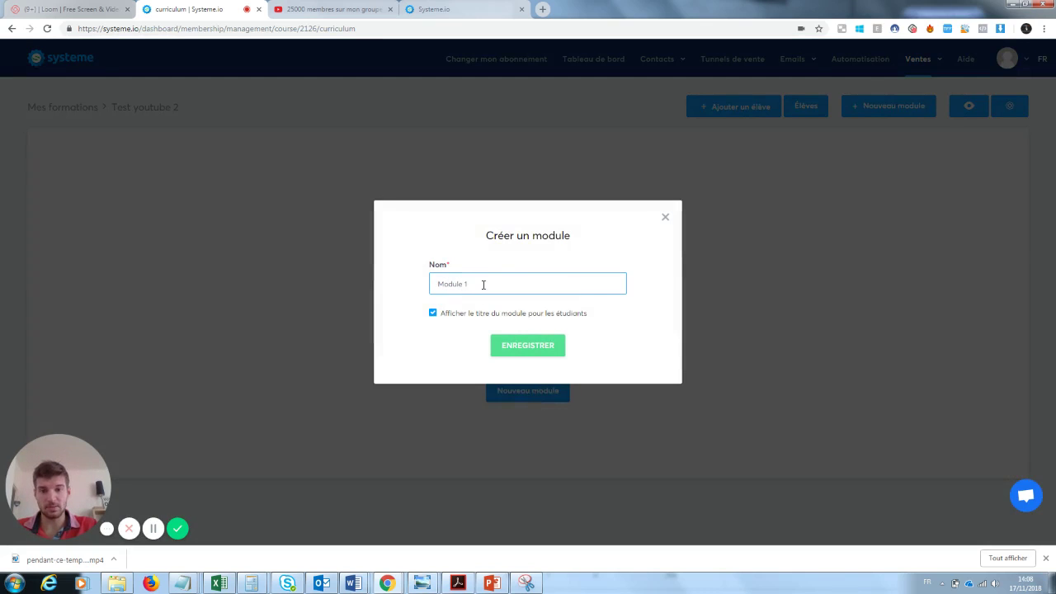
pyautogui.click(529, 344)
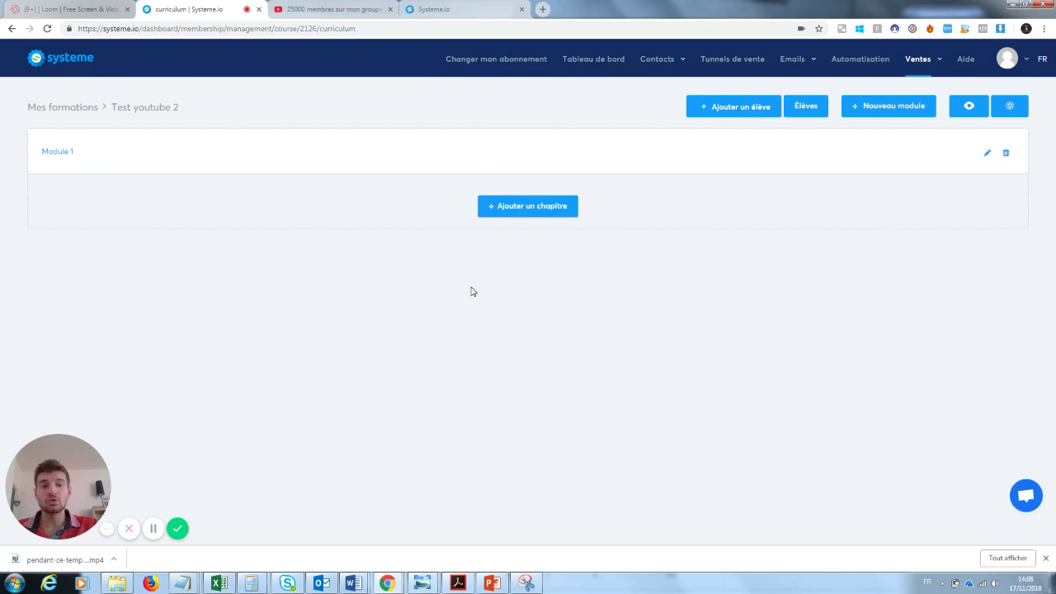
# - Add a text-type chapter named "Chapitre 1" to Module 1, then leave its page editor without editing the content
pyautogui.click(551, 213)
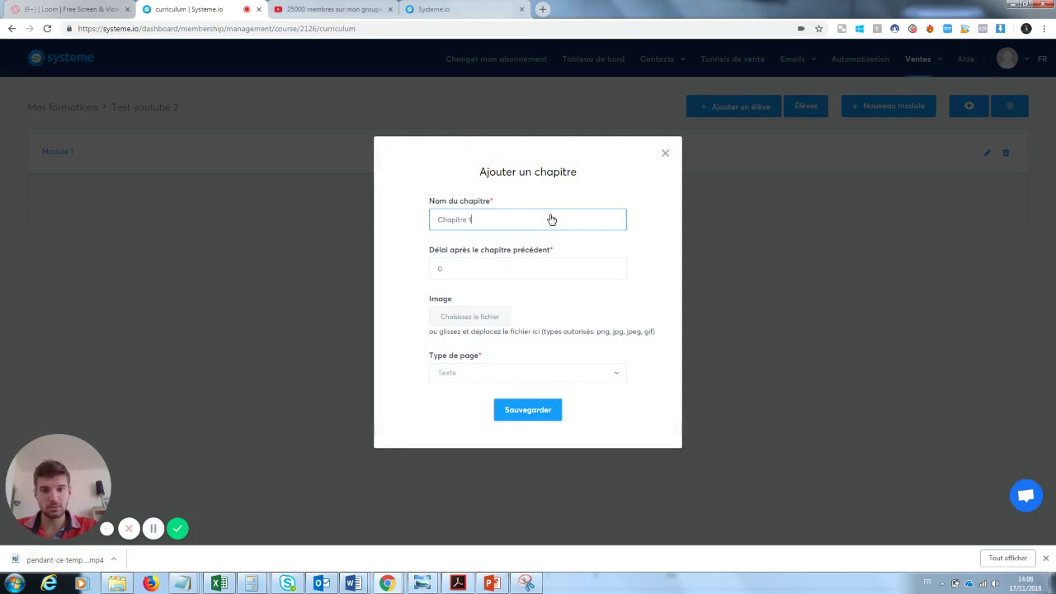
pyautogui.click(559, 419)
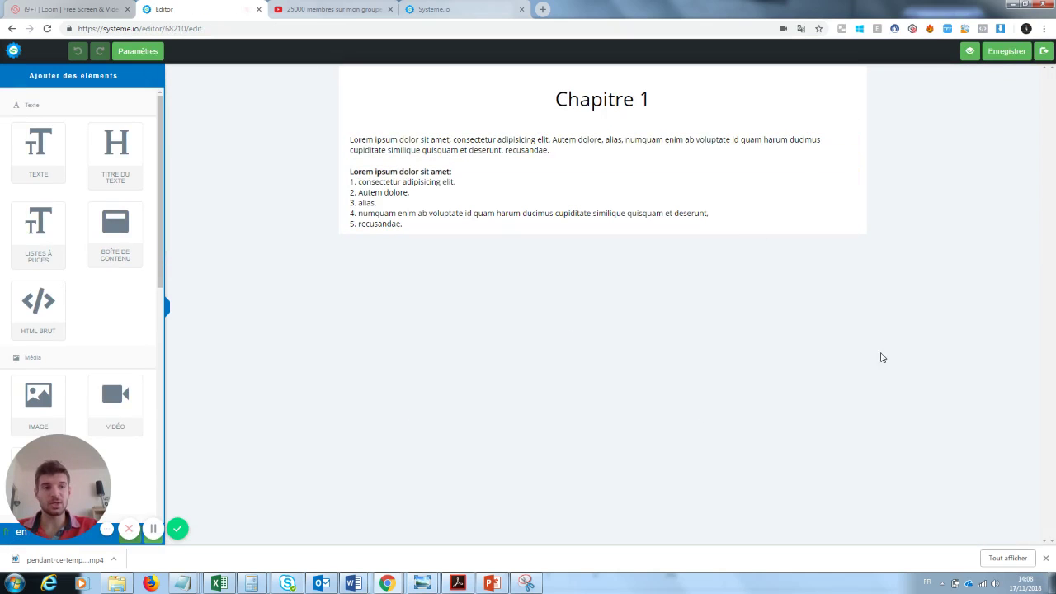
pyautogui.click(1044, 51)
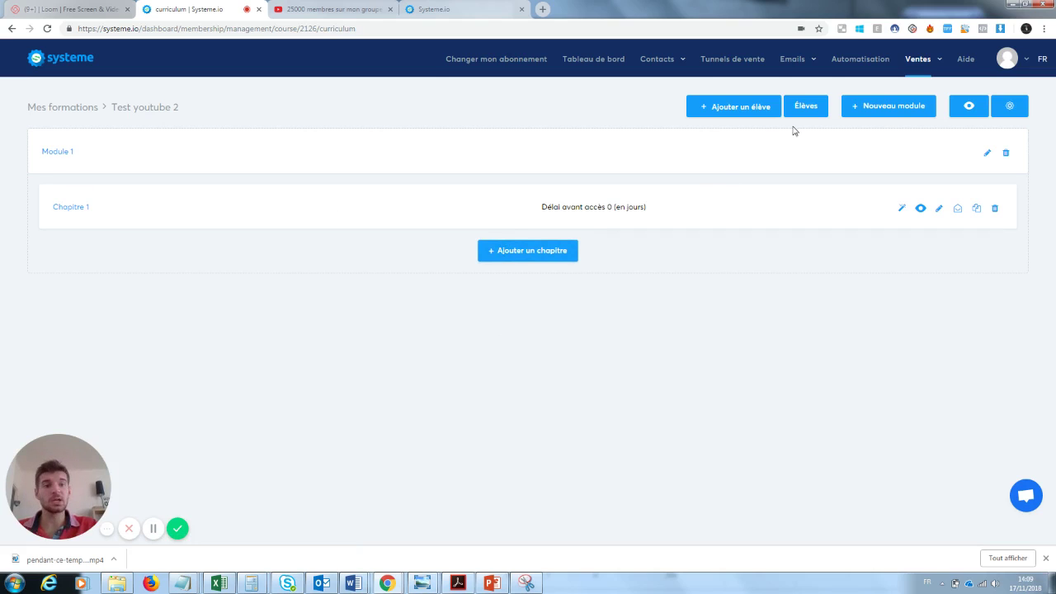
# - Create another module in the course named "Module 2"
pyautogui.click(884, 113)
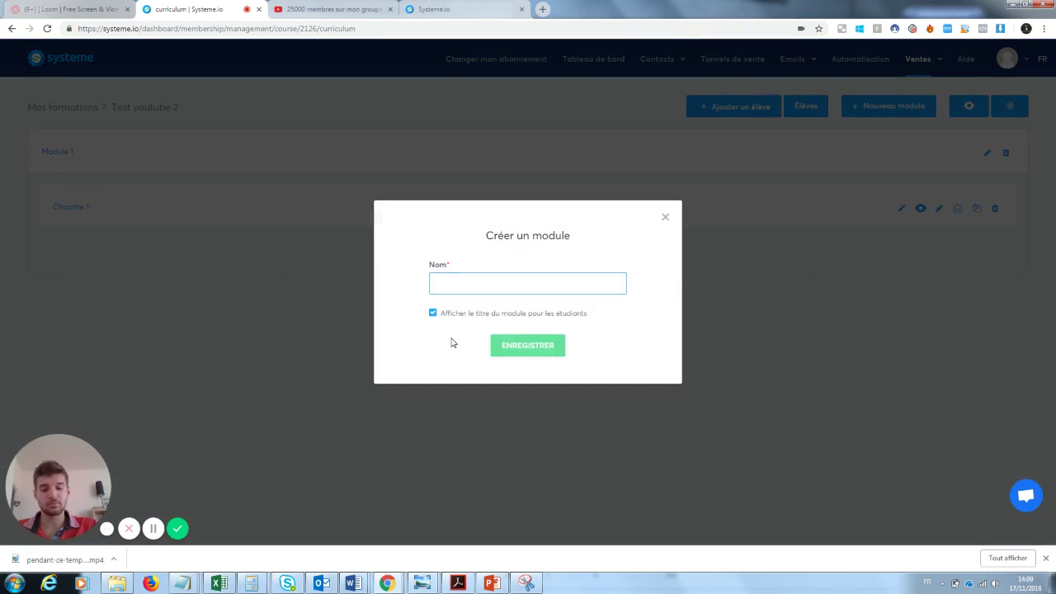
pyautogui.write('Module 2')
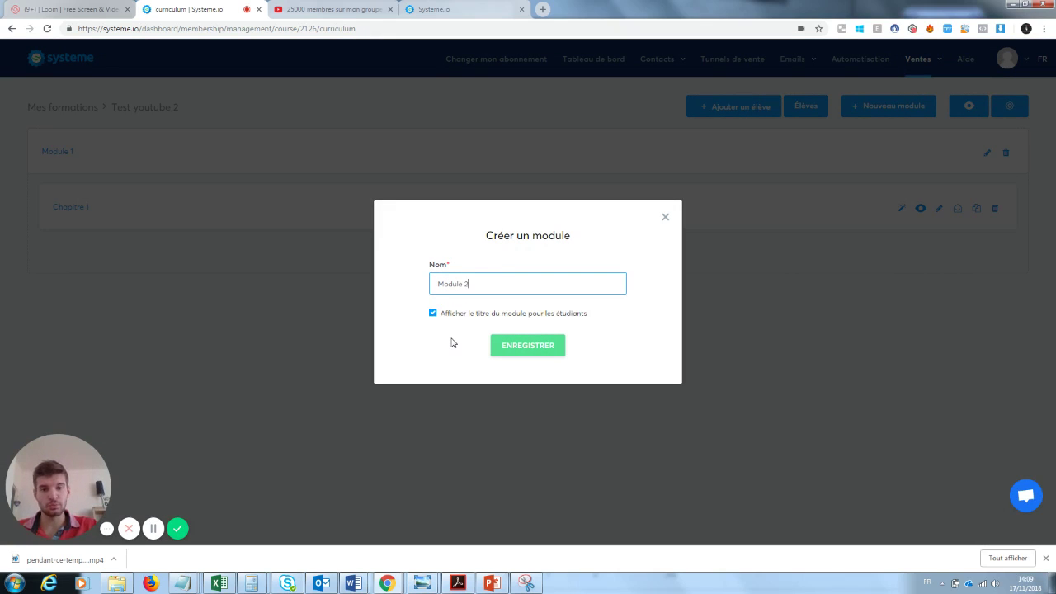
pyautogui.click(523, 350)
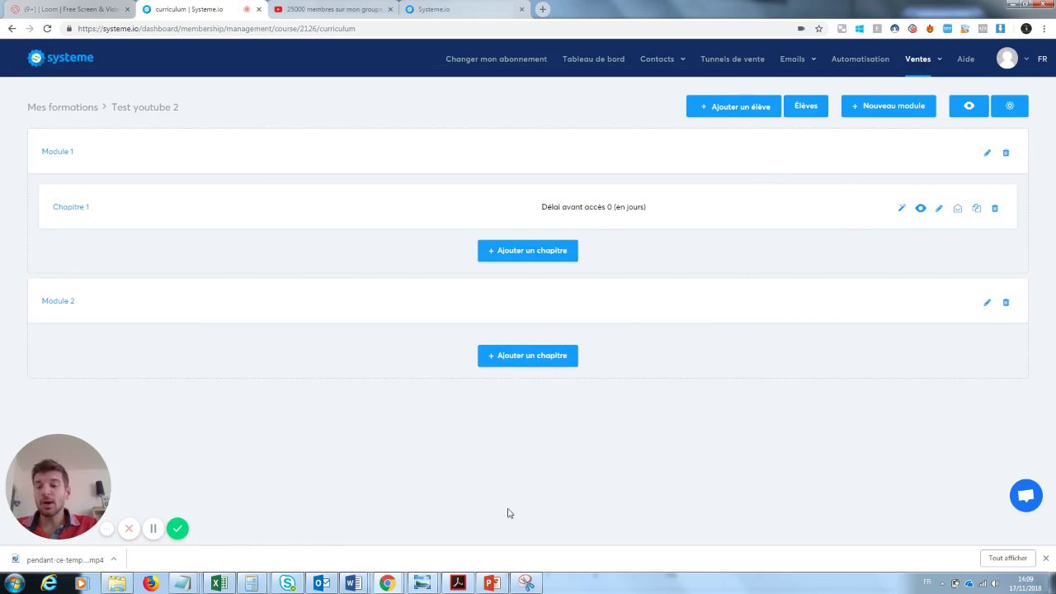
# - Preview the course as students see it and view the Chapitre 1 lesson
pyautogui.click(969, 107)
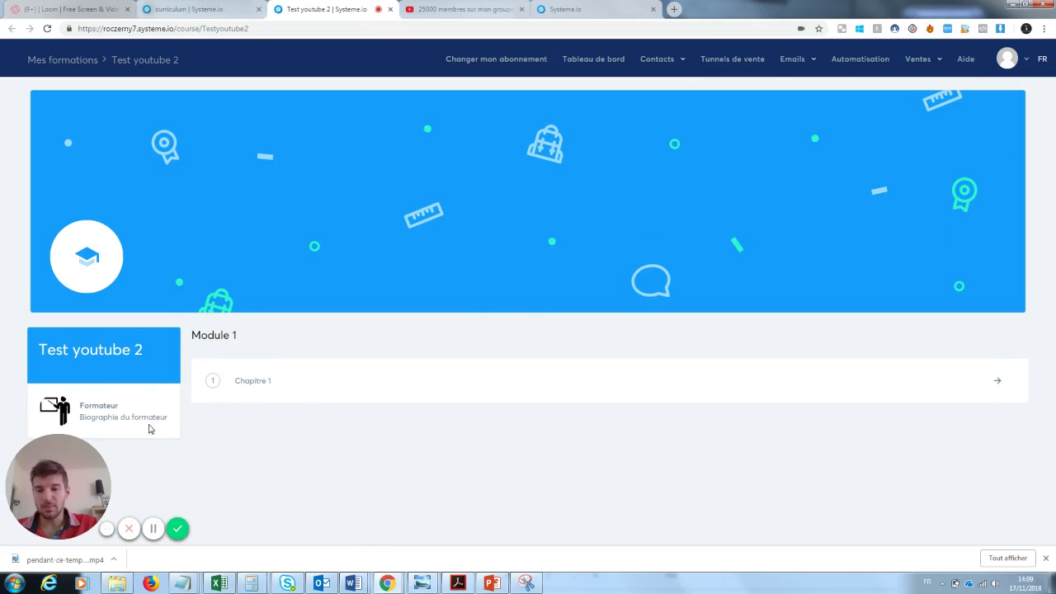
pyautogui.click(211, 382)
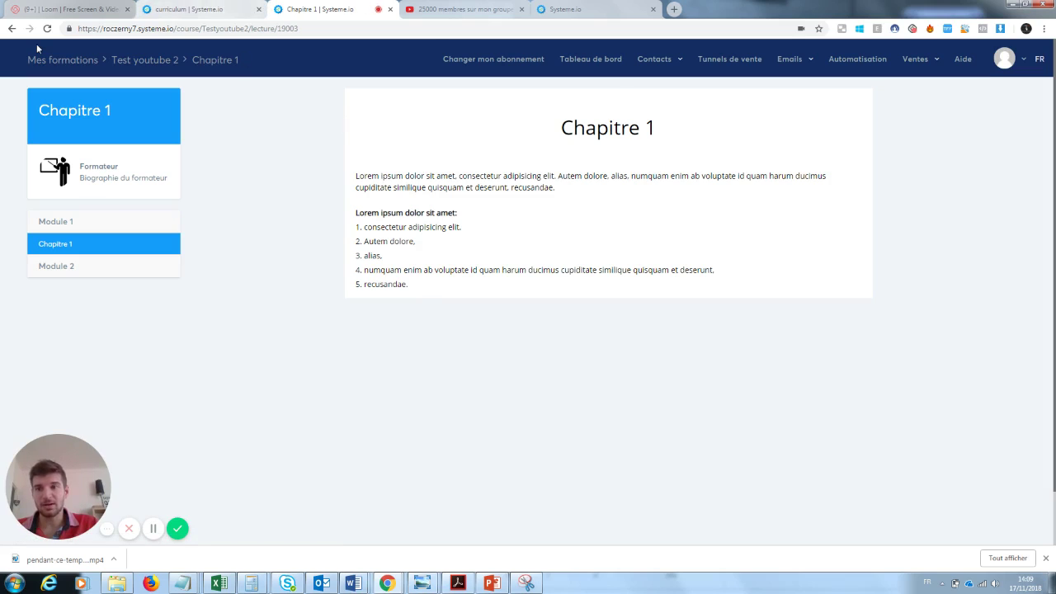
# - Return to the list of courses, reopen "Test youtube 2" and open Chapitre 1 in the page editor
pyautogui.moveTo(889, 66)
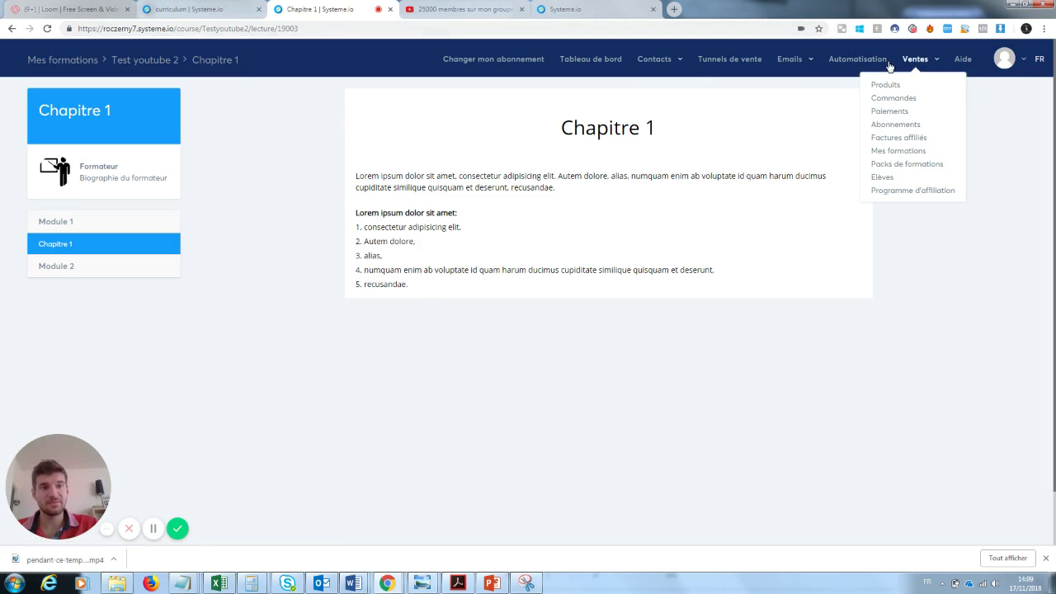
pyautogui.click(917, 152)
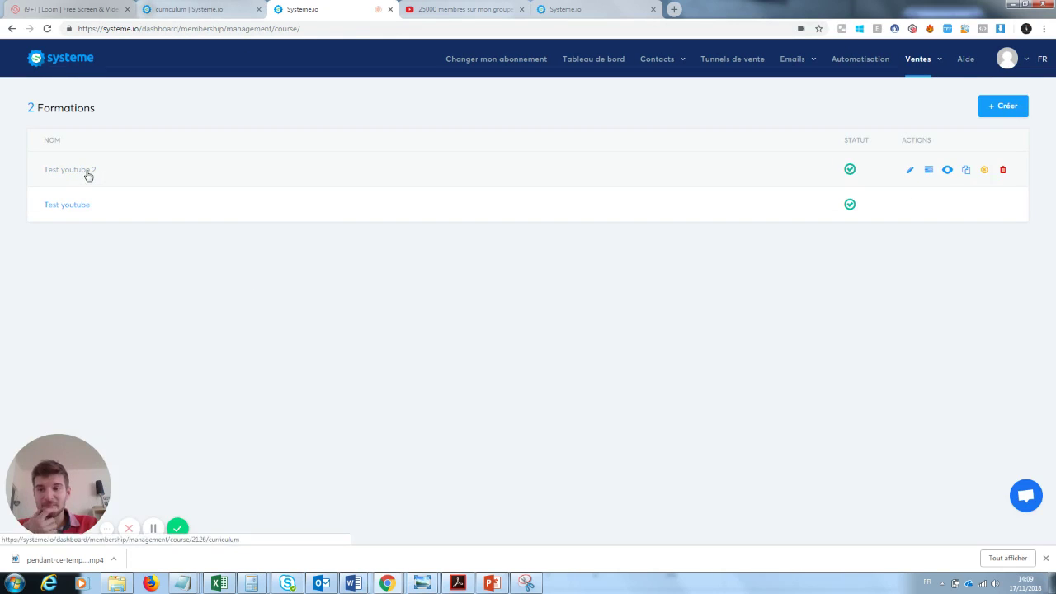
pyautogui.click(89, 176)
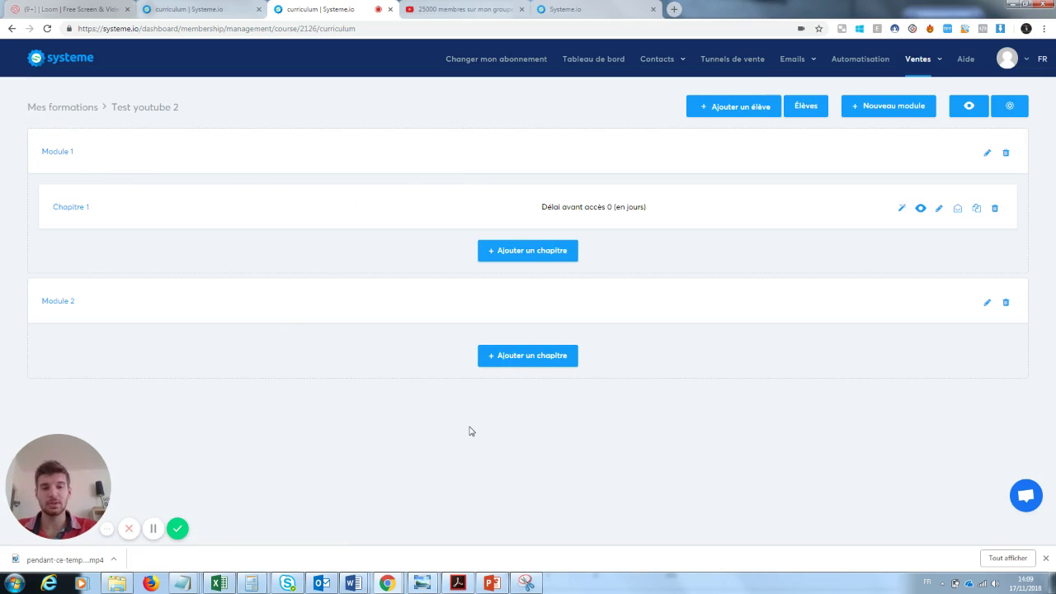
pyautogui.click(81, 210)
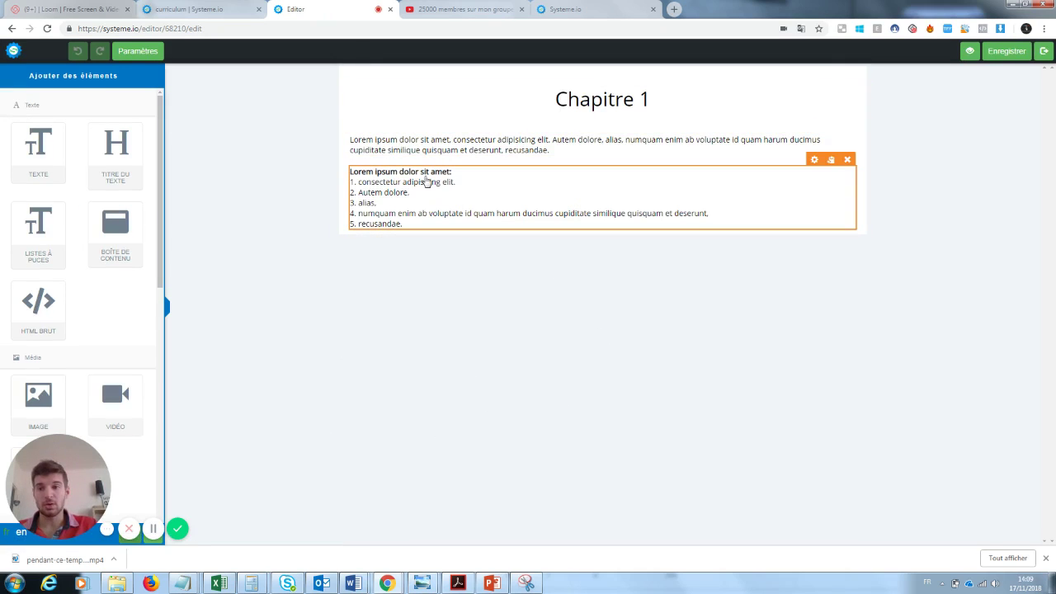
# - Add a video element below the text content of the Chapitre 1 page
pyautogui.moveTo(68, 478); pyautogui.dragTo(253, 478)
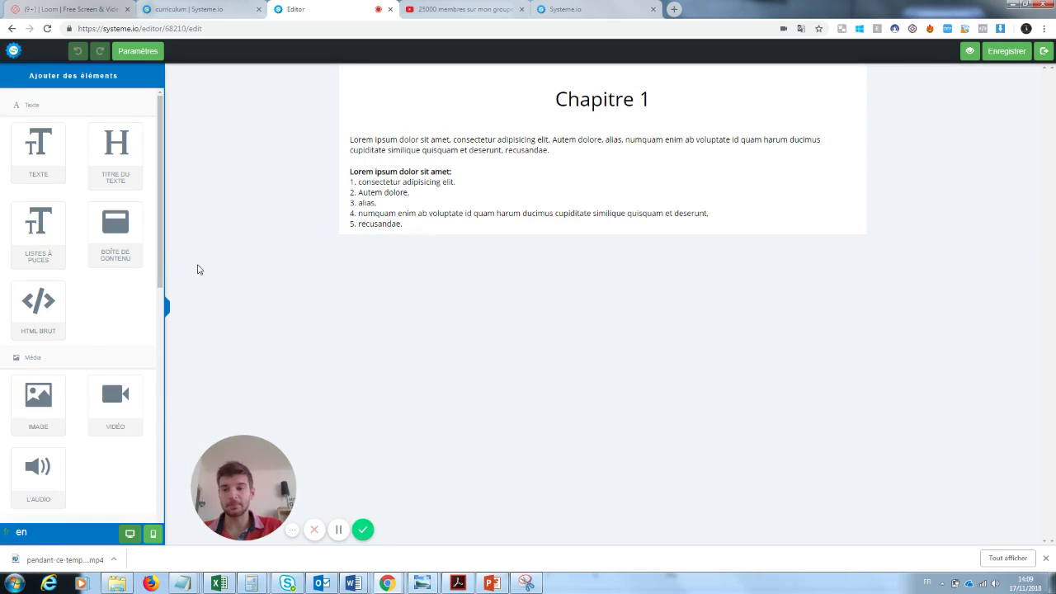
pyautogui.moveTo(162, 254); pyautogui.dragTo(160, 276)
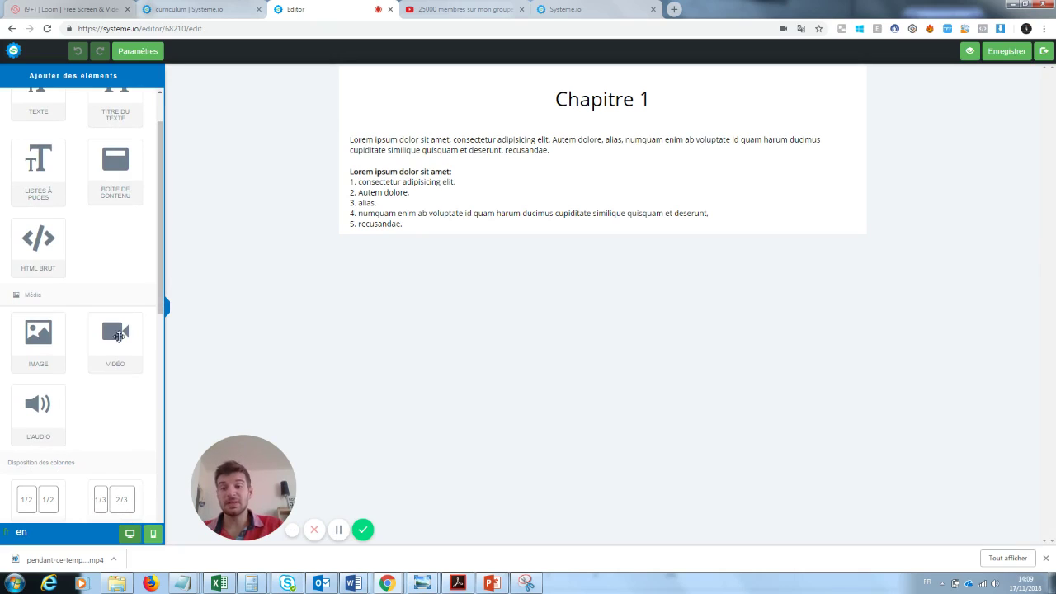
pyautogui.moveTo(120, 335); pyautogui.dragTo(533, 240)
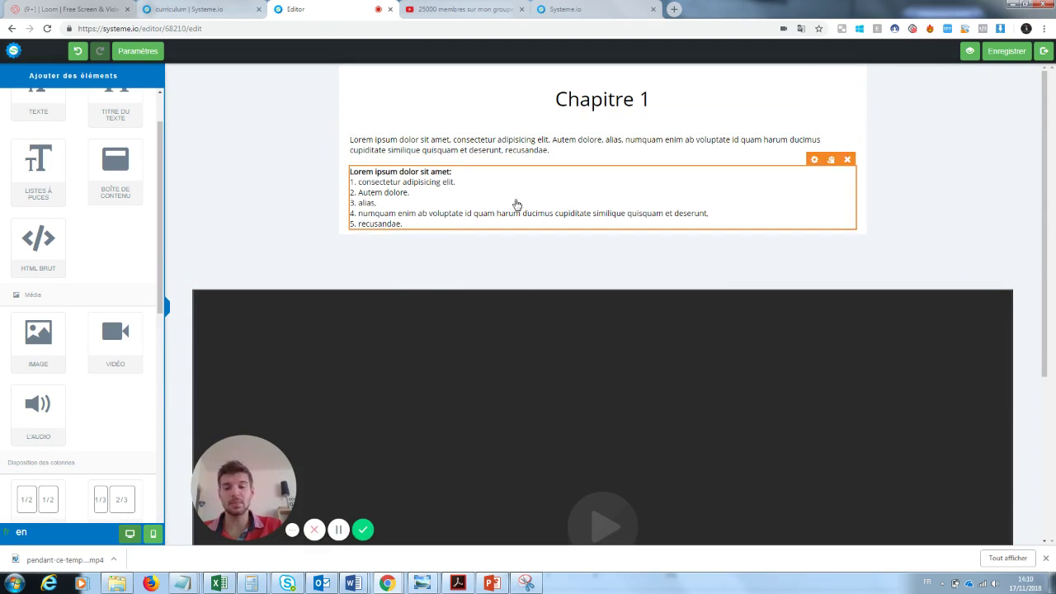
pyautogui.moveTo(1046, 182); pyautogui.dragTo(1046, 287)
pyautogui.moveTo(275, 449); pyautogui.dragTo(99, 437)
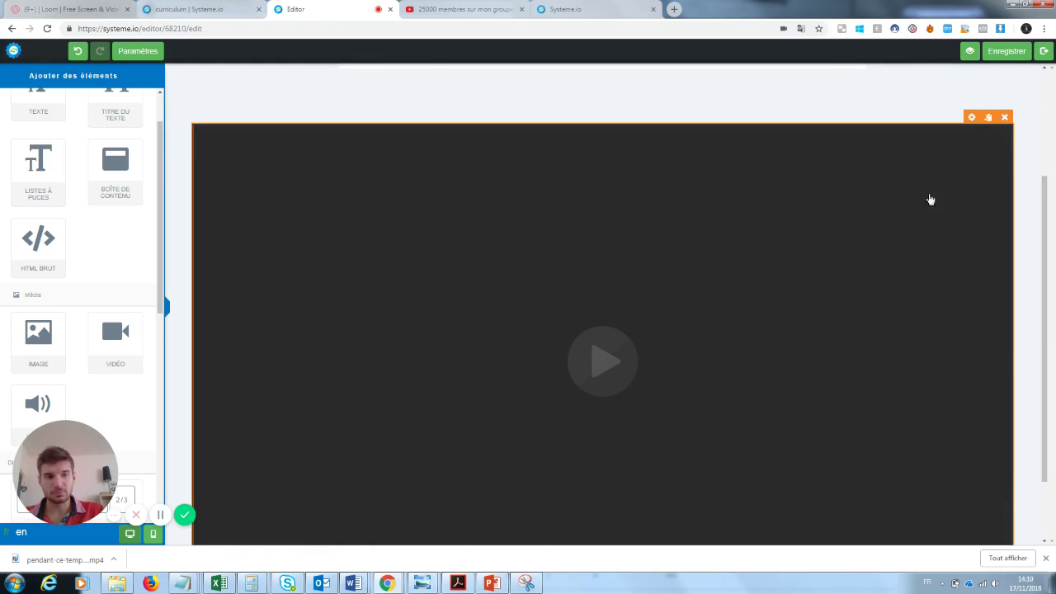
# - Replace the video element's YouTube URL with the address of the open YouTube video "25000 membres sur mon groupe facebook"
pyautogui.click(971, 118)
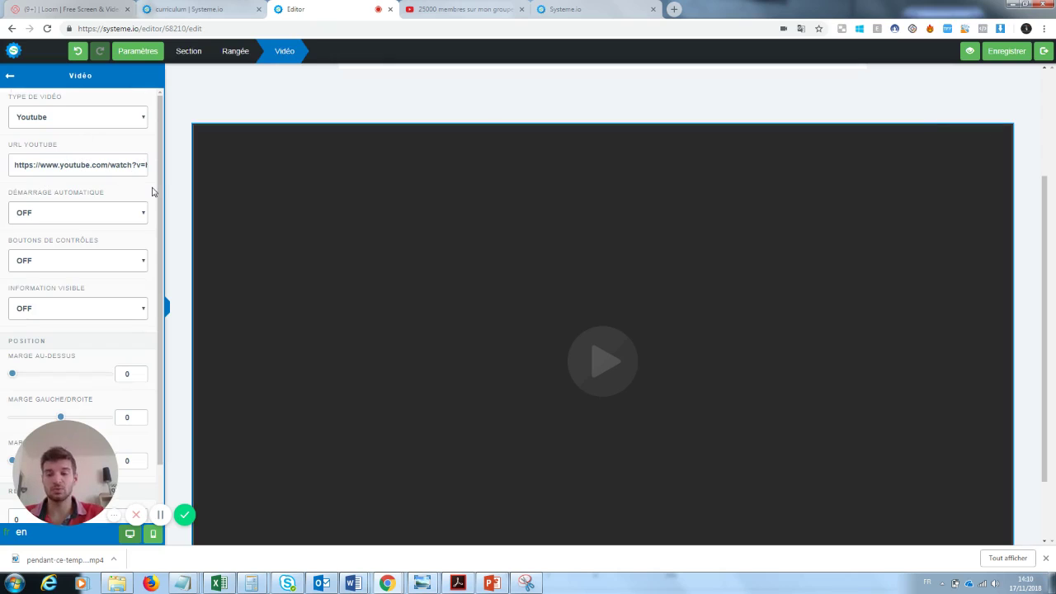
pyautogui.click(462, 8)
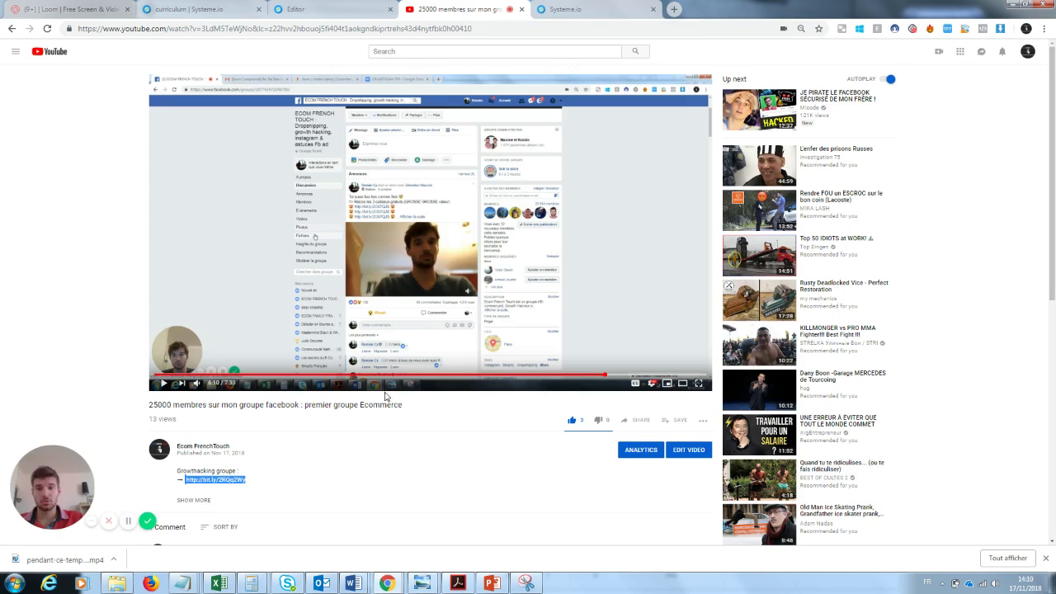
pyautogui.click(315, 26)
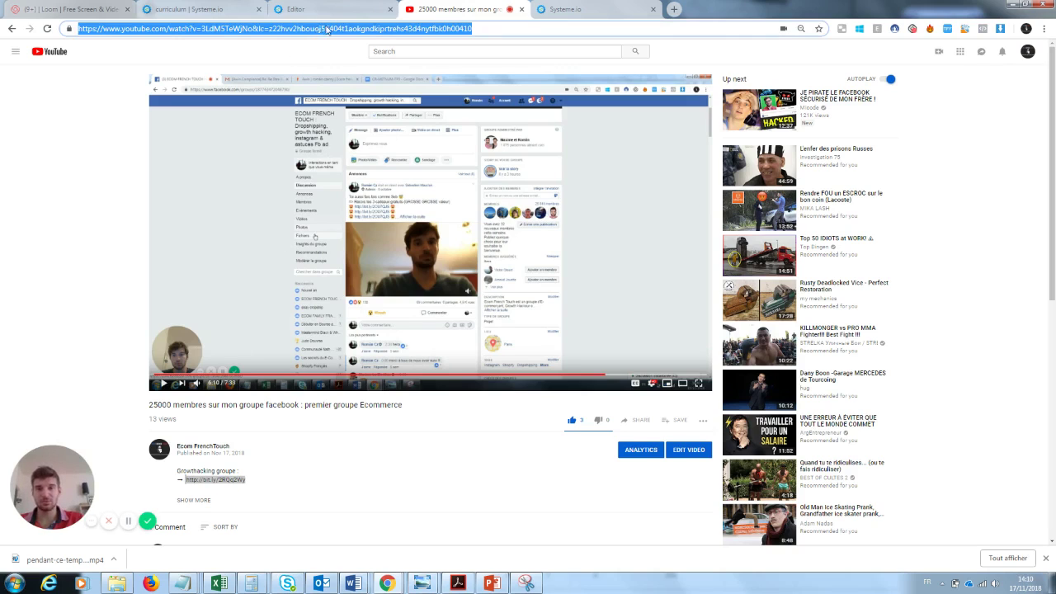
pyautogui.click(337, 10)
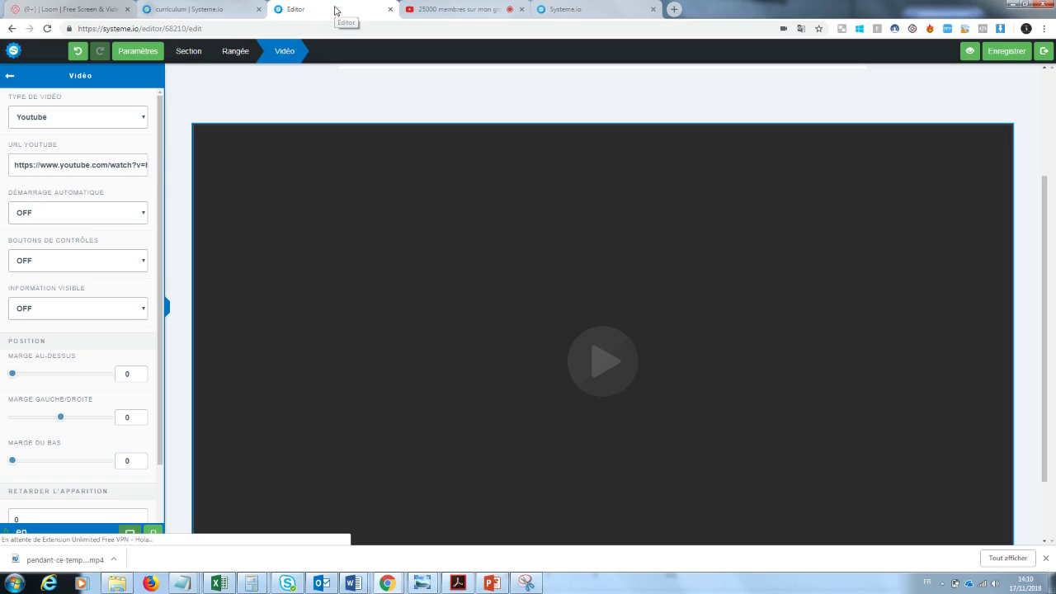
pyautogui.tripleClick(69, 165)
pyautogui.press('BackSpace')
pyautogui.hotkey('ctrl', 'v')
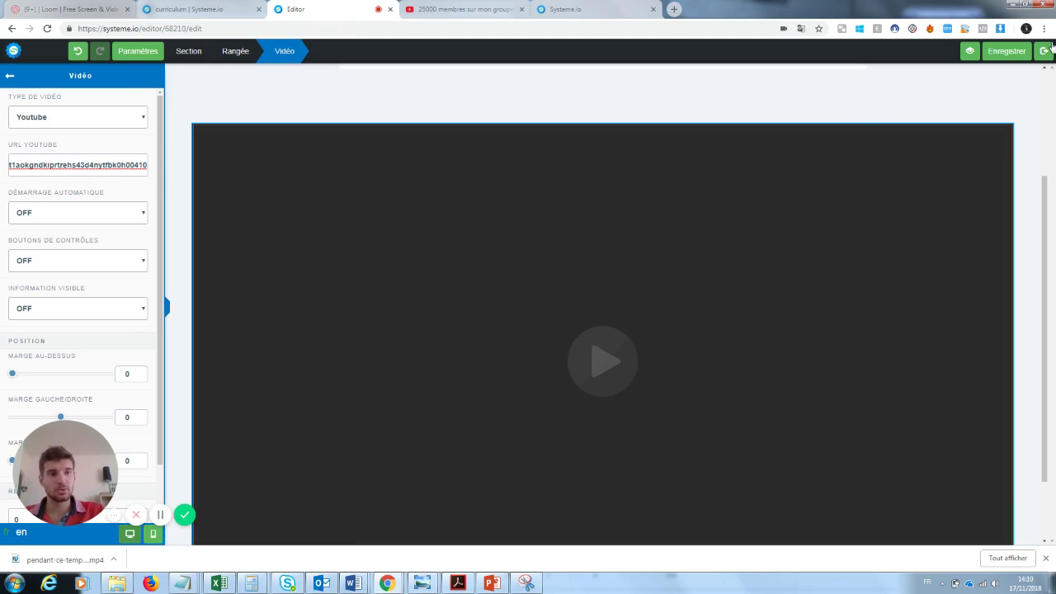
# - Save the edited Chapitre 1 page and preview the lesson down to its embedded YouTube video
pyautogui.click(1015, 51)
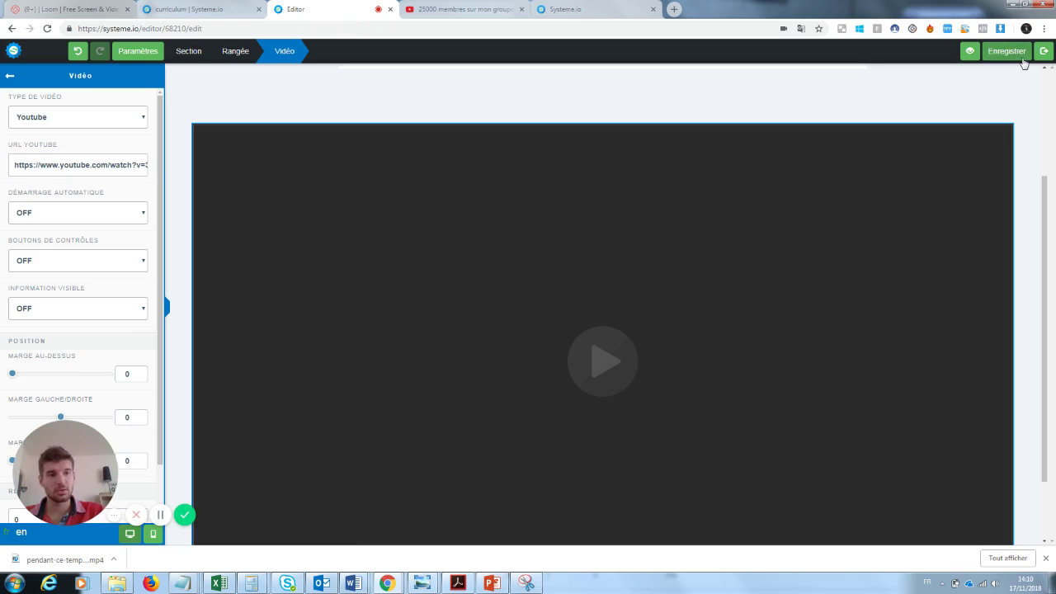
pyautogui.click(1042, 52)
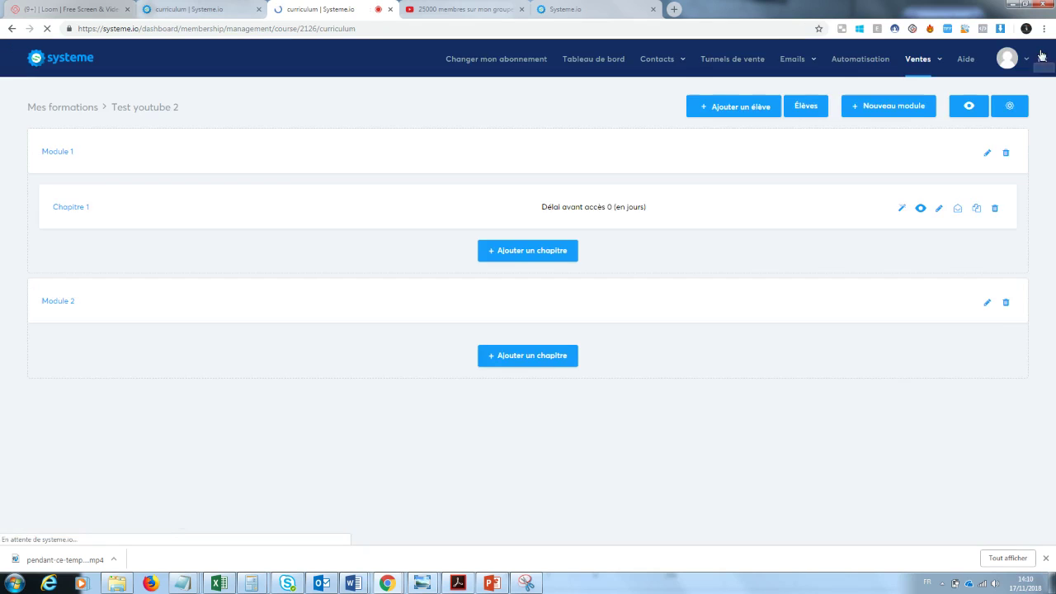
pyautogui.click(922, 211)
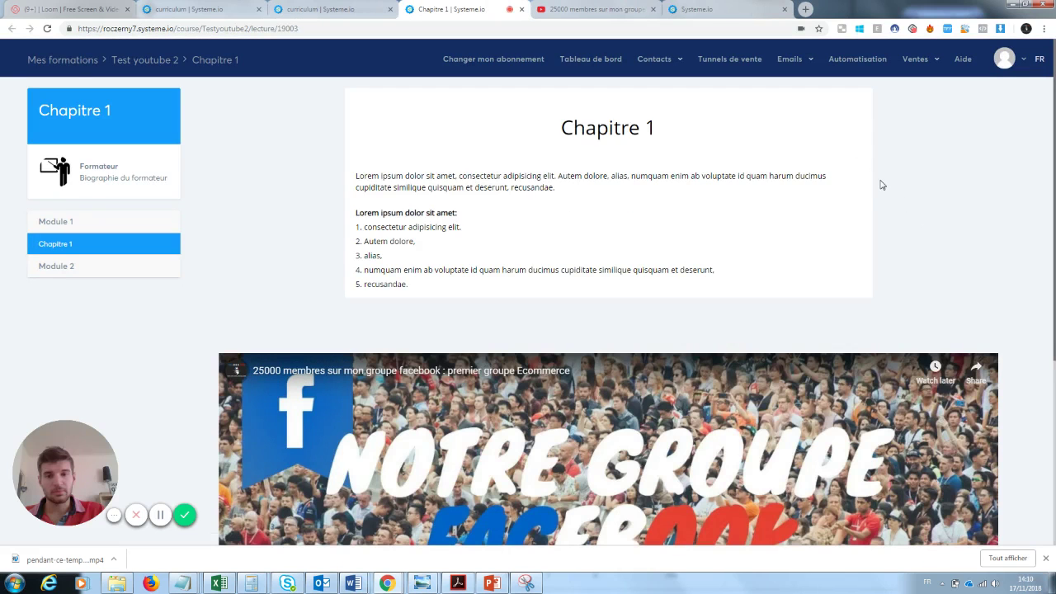
pyautogui.moveTo(1053, 100); pyautogui.dragTo(1048, 289)
pyautogui.scroll(4, 1048, 289)
pyautogui.click(521, 9)
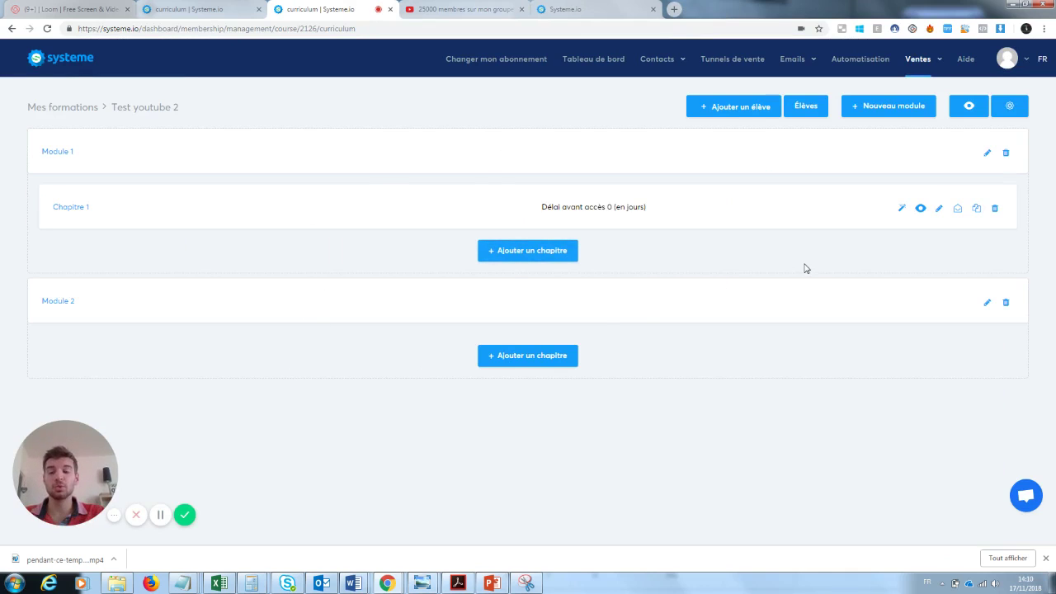
# - Reopen Chapitre 1 in the page editor and add a button element below the video
pyautogui.click(903, 210)
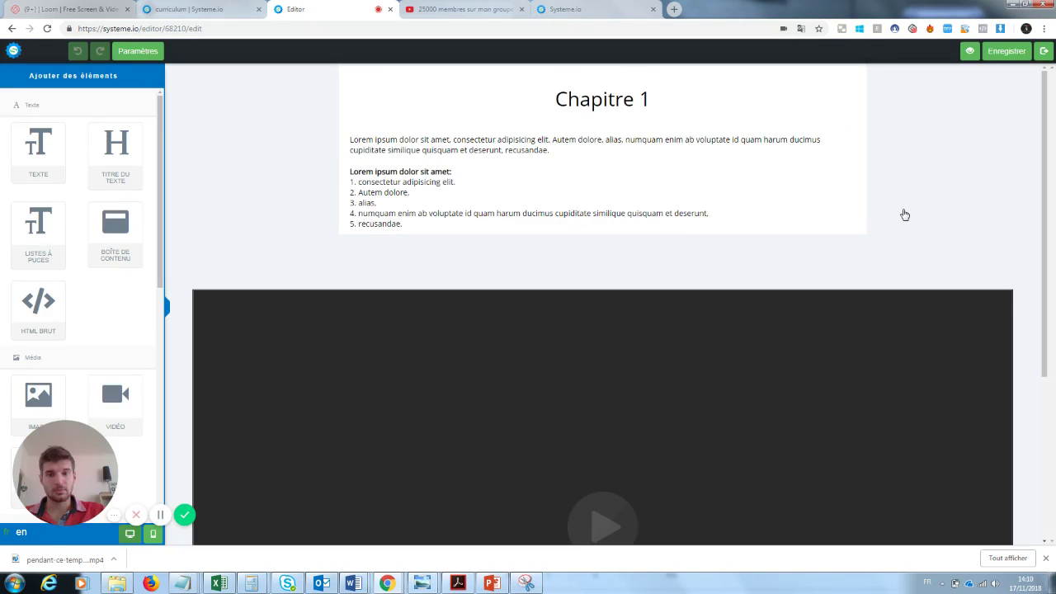
pyautogui.moveTo(1046, 151); pyautogui.dragTo(1045, 282)
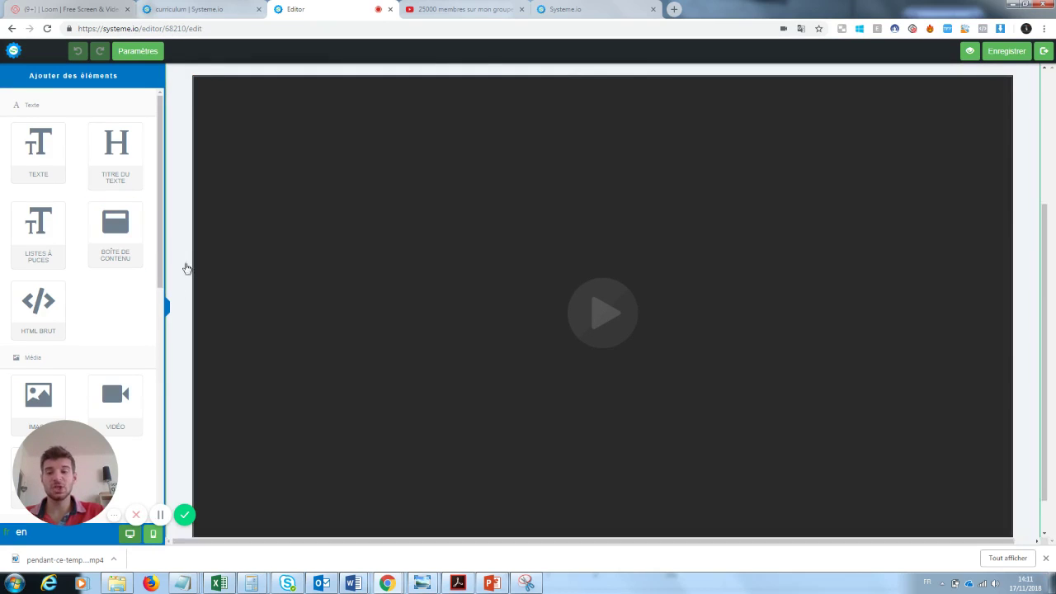
pyautogui.moveTo(1041, 259); pyautogui.dragTo(1047, 279)
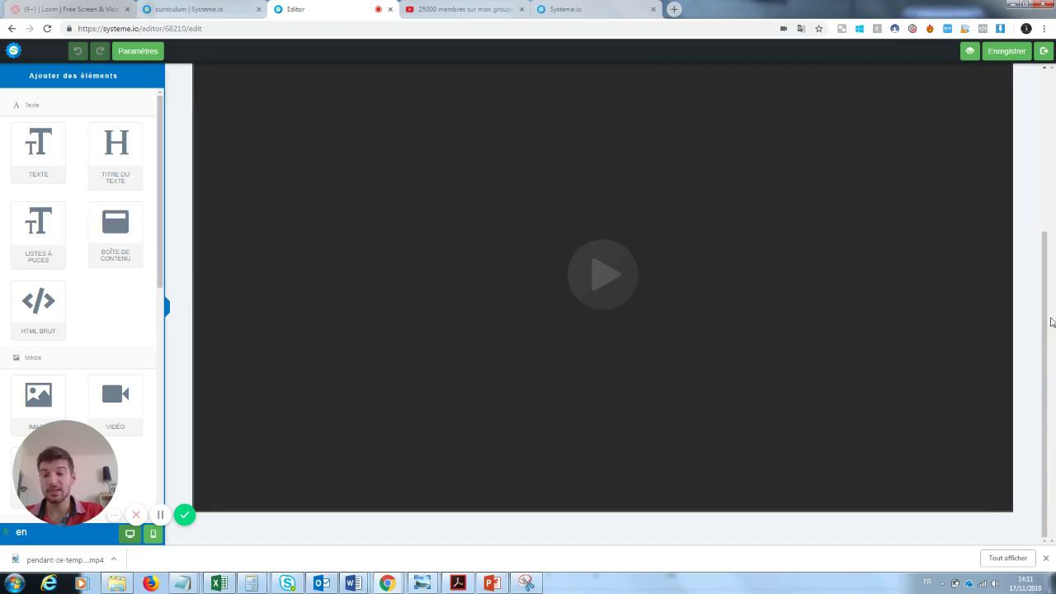
pyautogui.moveTo(65, 477); pyautogui.dragTo(236, 491)
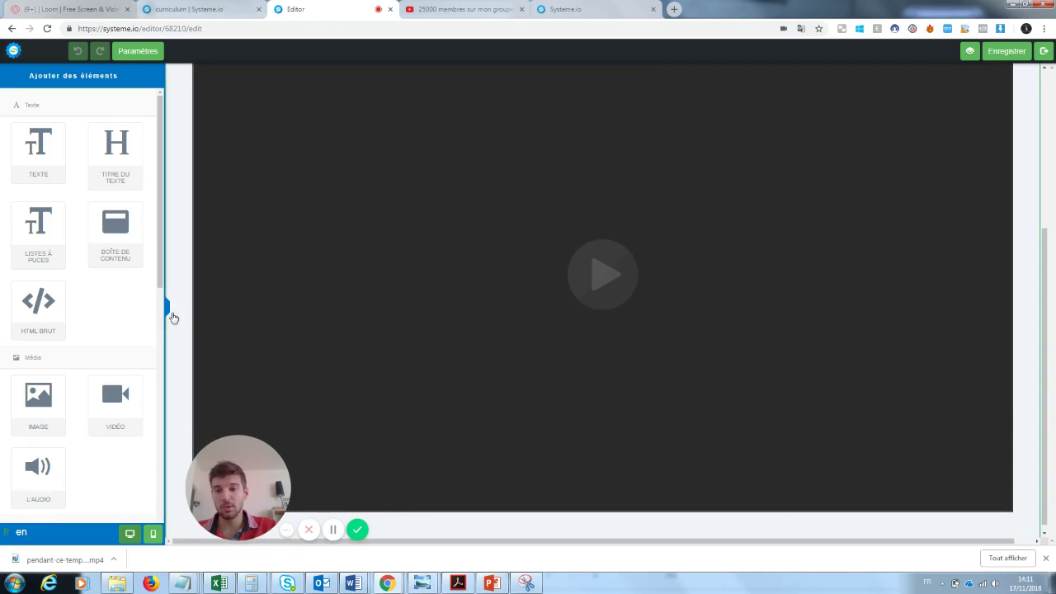
pyautogui.scroll(-5, 109, 373)
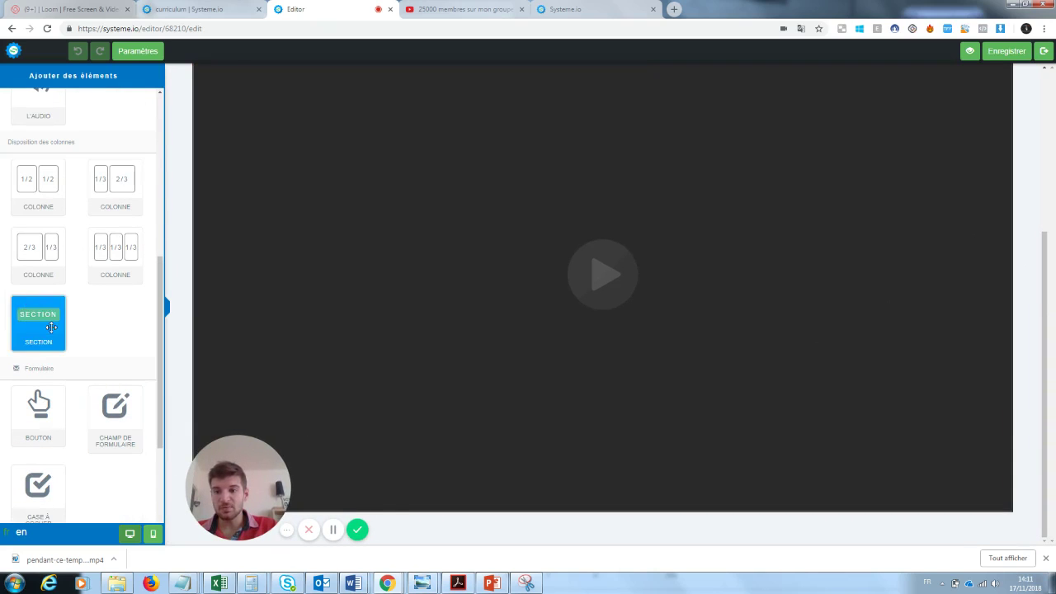
pyautogui.moveTo(29, 410); pyautogui.dragTo(522, 513)
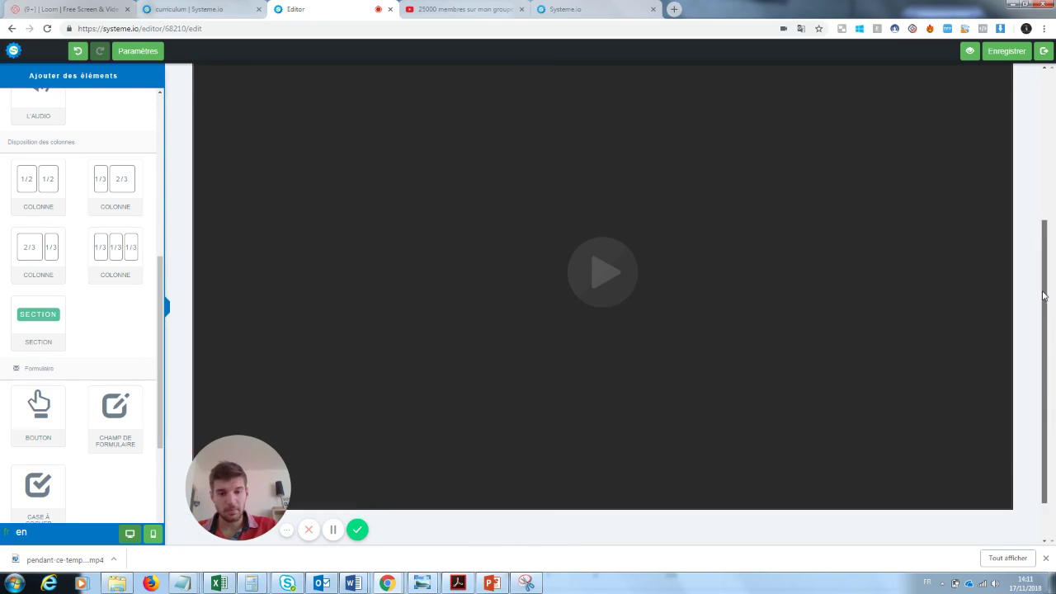
# - Label the new button "Fichier PDF" and set its action to "Rediriger vers une page"
pyautogui.click(615, 504)
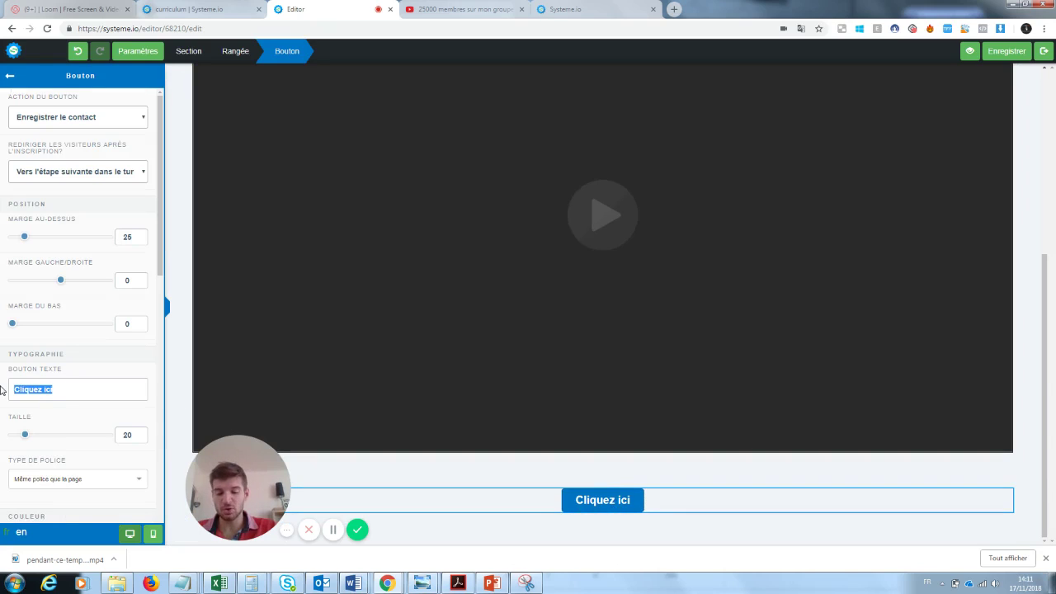
pyautogui.write('Fichier PDF')
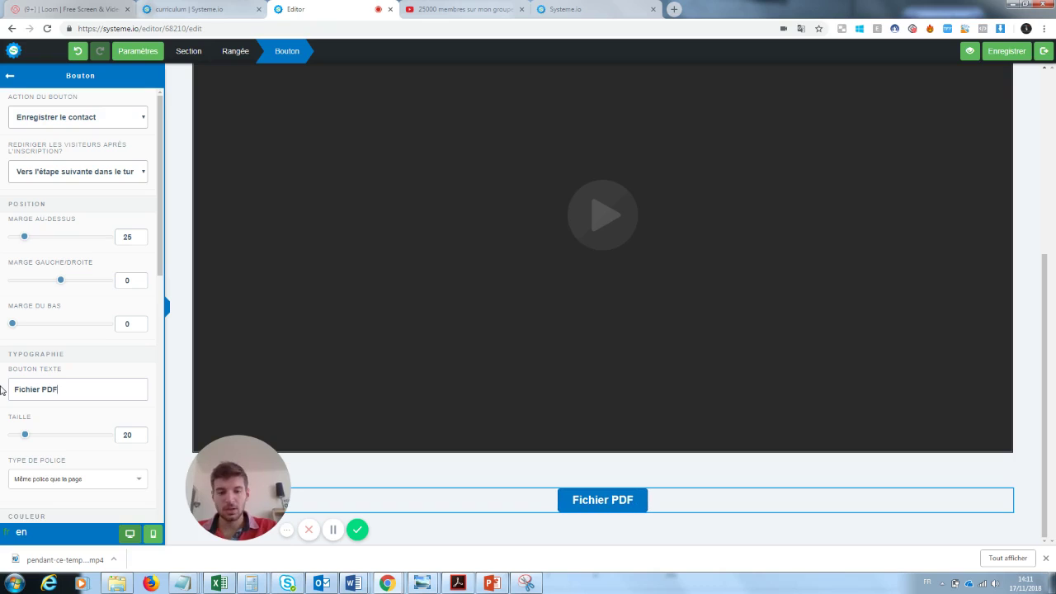
pyautogui.click(68, 117)
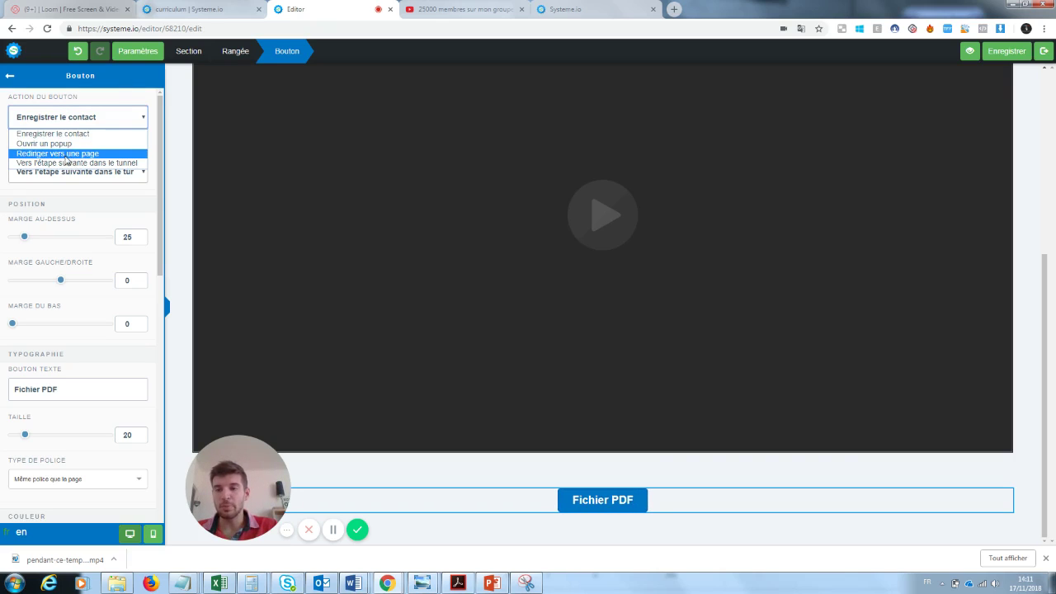
pyautogui.click(71, 154)
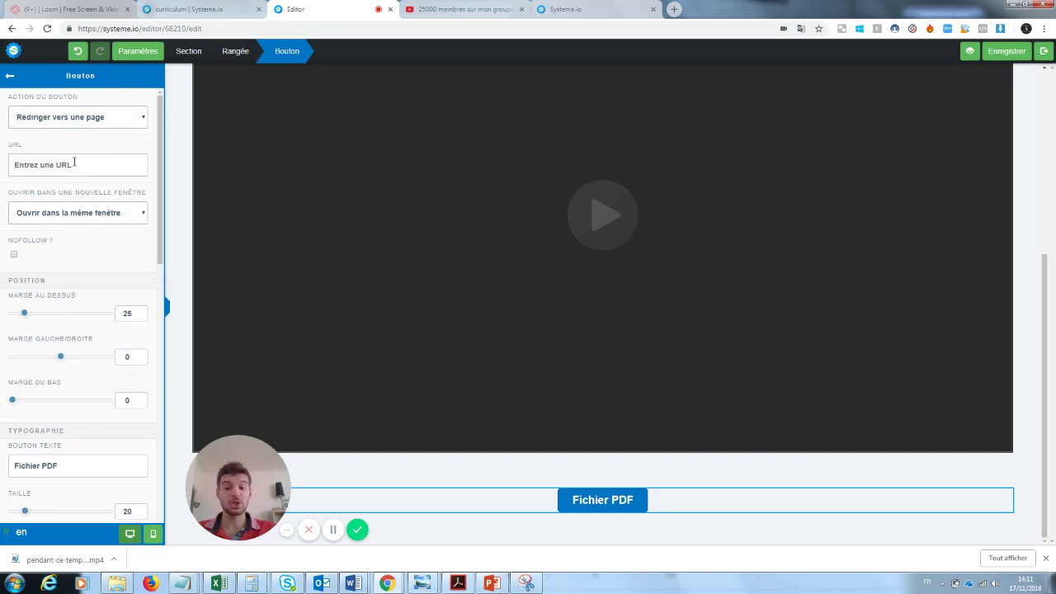
# - Add a two-column row with a 1/3 and 2/3 layout below the "Fichier PDF" button
pyautogui.click(138, 59)
pyautogui.click(171, 123)
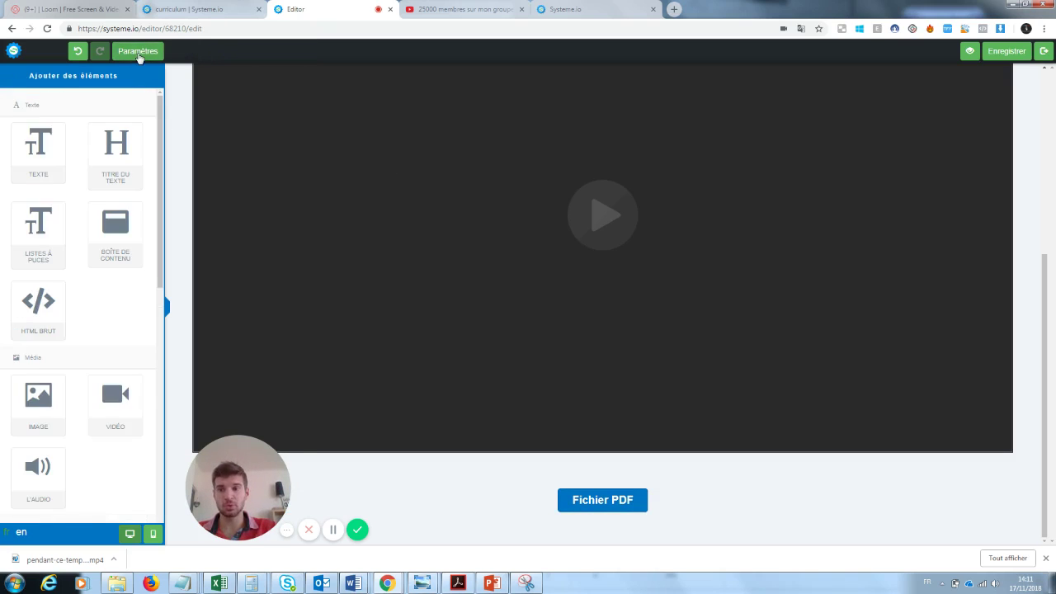
pyautogui.scroll(-3, 49, 206)
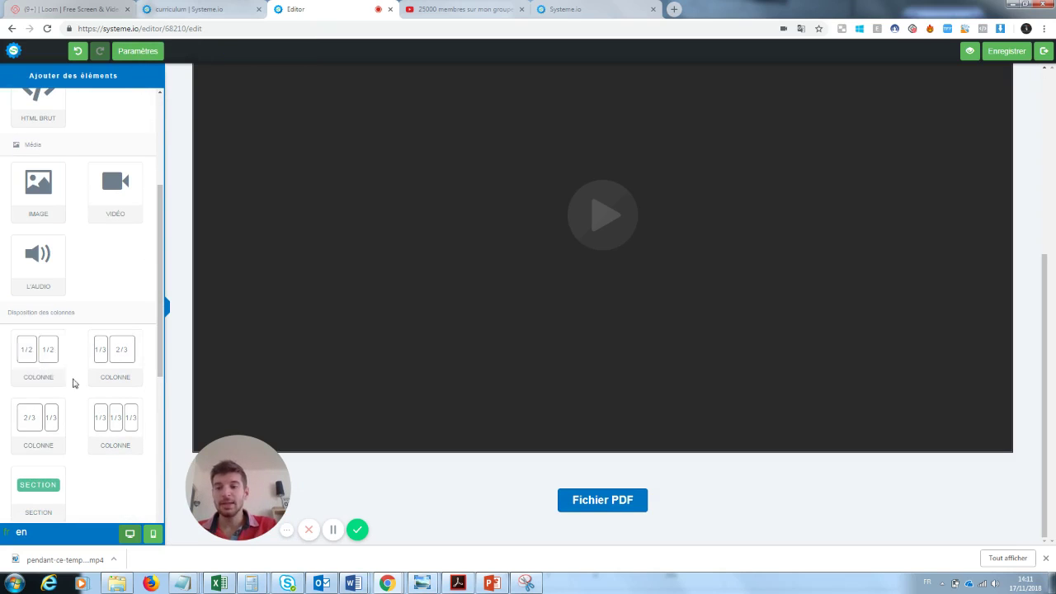
pyautogui.scroll(-3, 116, 206)
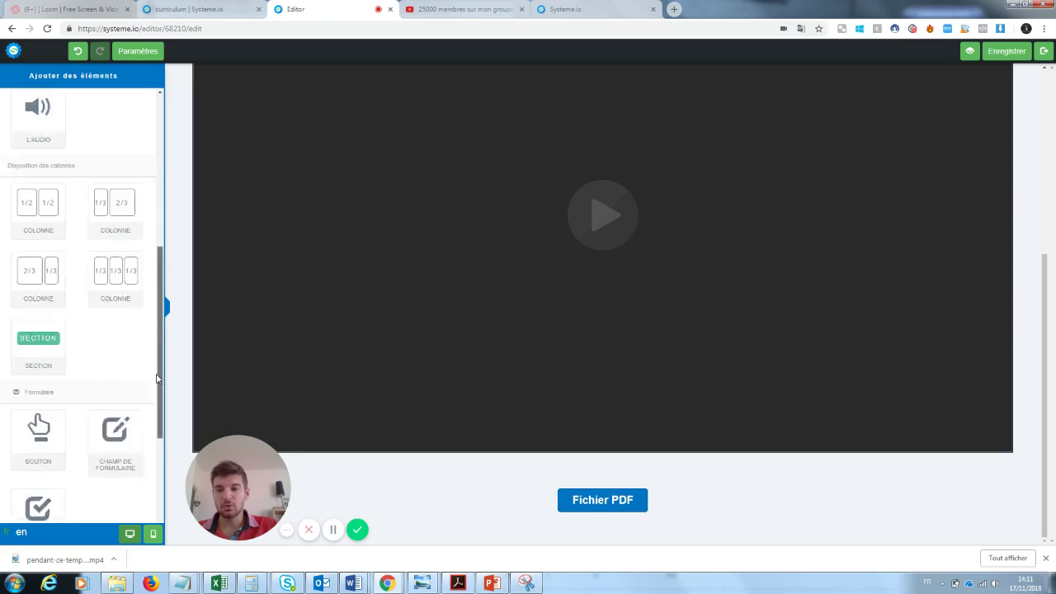
pyautogui.moveTo(115, 139); pyautogui.dragTo(511, 542)
pyautogui.scroll(-1, 1043, 249)
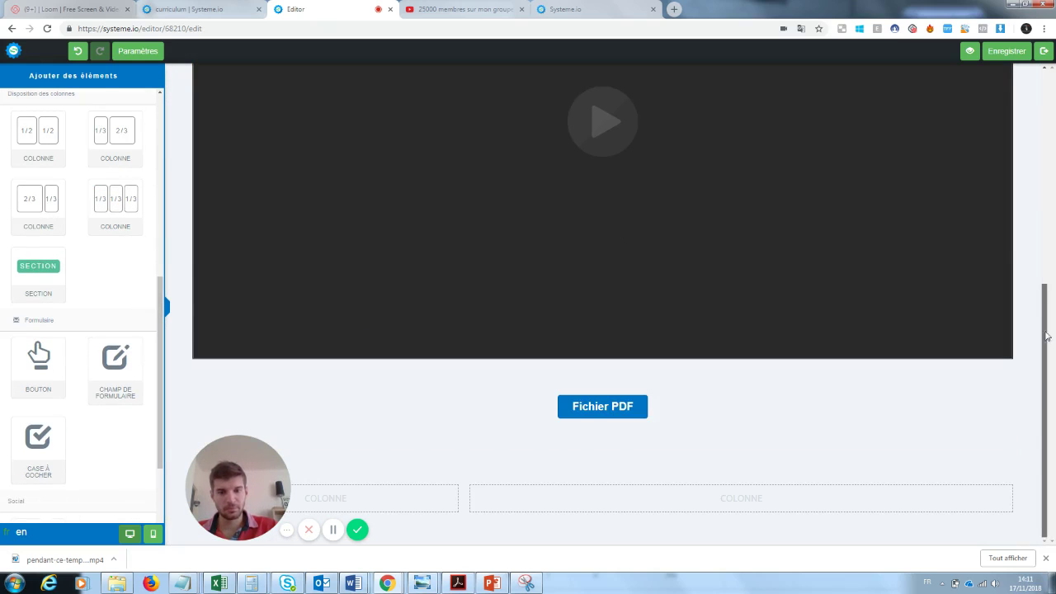
# - Place a text element in the new row's 1/3 column and a video element in its 2/3 column
pyautogui.moveTo(238, 487); pyautogui.dragTo(239, 321)
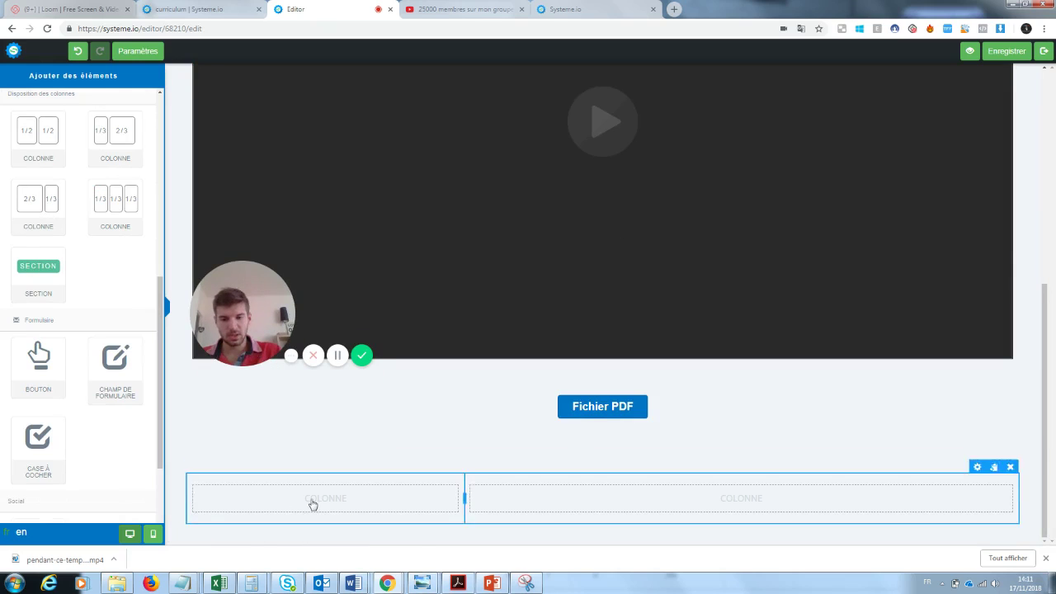
pyautogui.scroll(5, 160, 318)
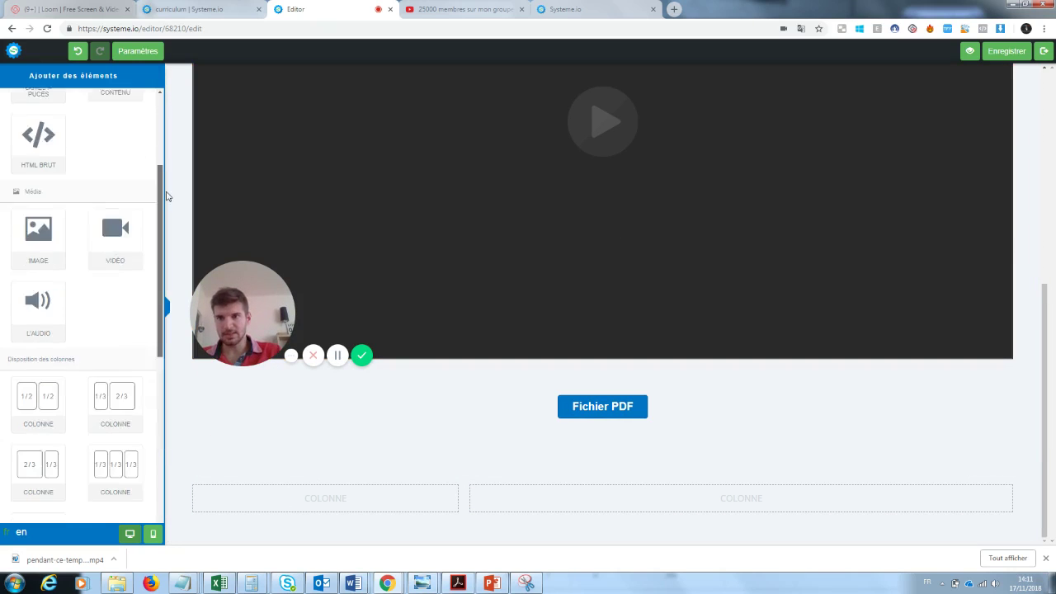
pyautogui.moveTo(26, 163); pyautogui.dragTo(281, 493)
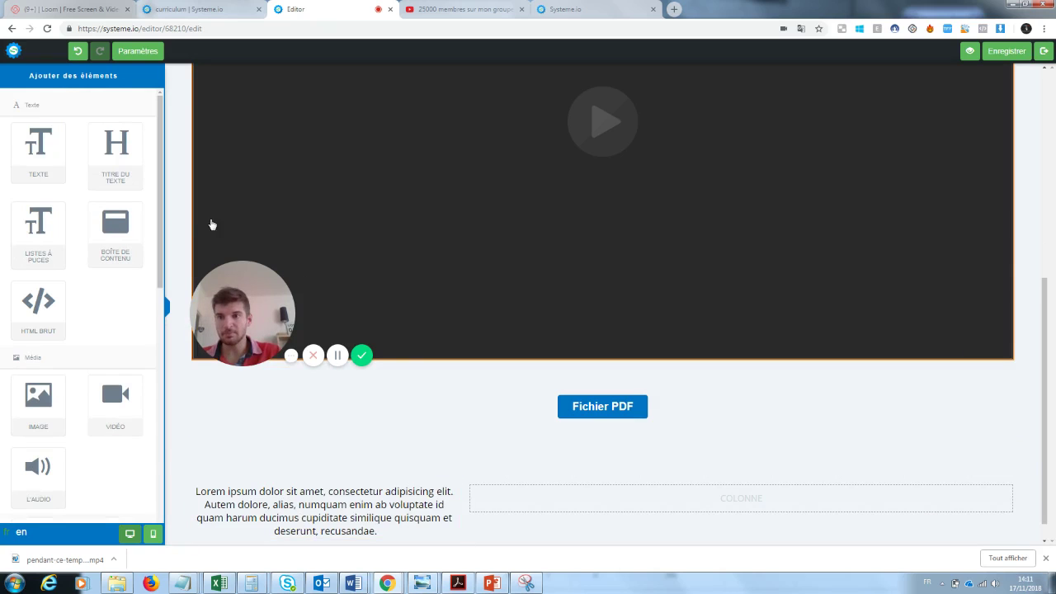
pyautogui.moveTo(115, 400); pyautogui.dragTo(636, 501)
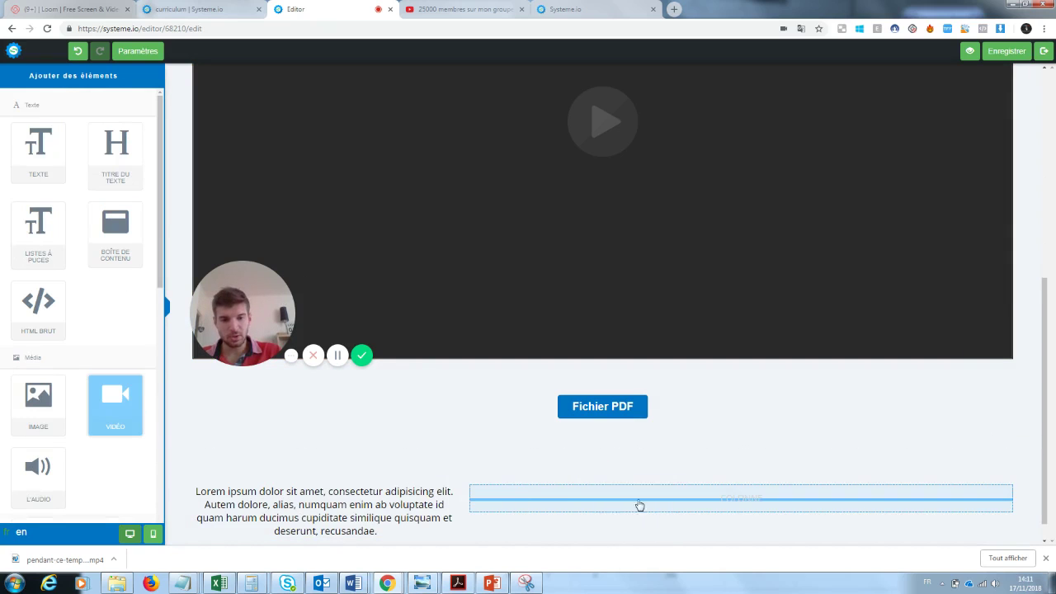
pyautogui.moveTo(1041, 322); pyautogui.dragTo(1032, 431)
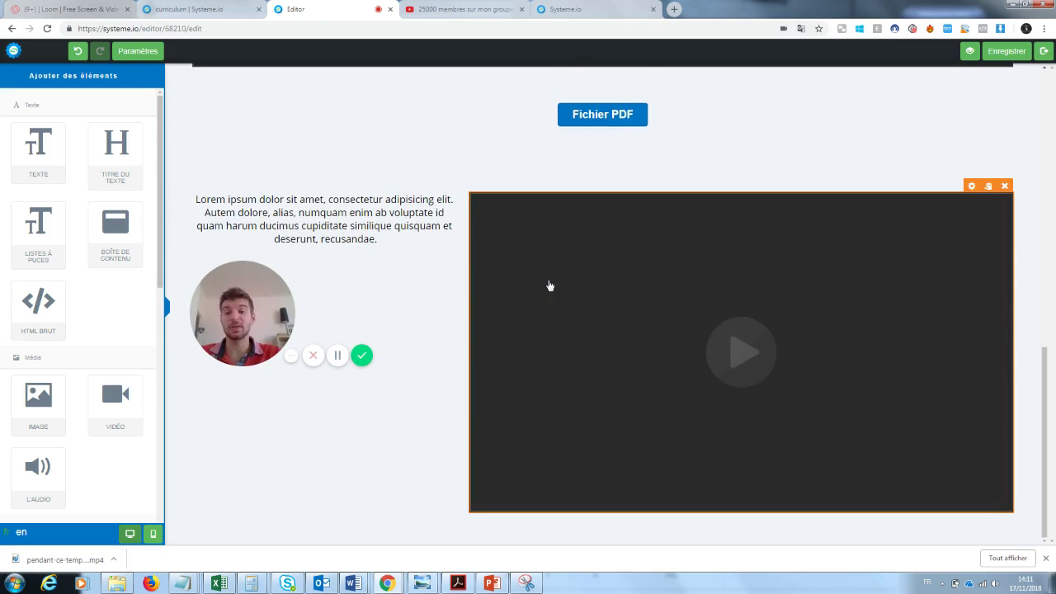
pyautogui.moveTo(264, 278); pyautogui.dragTo(267, 364)
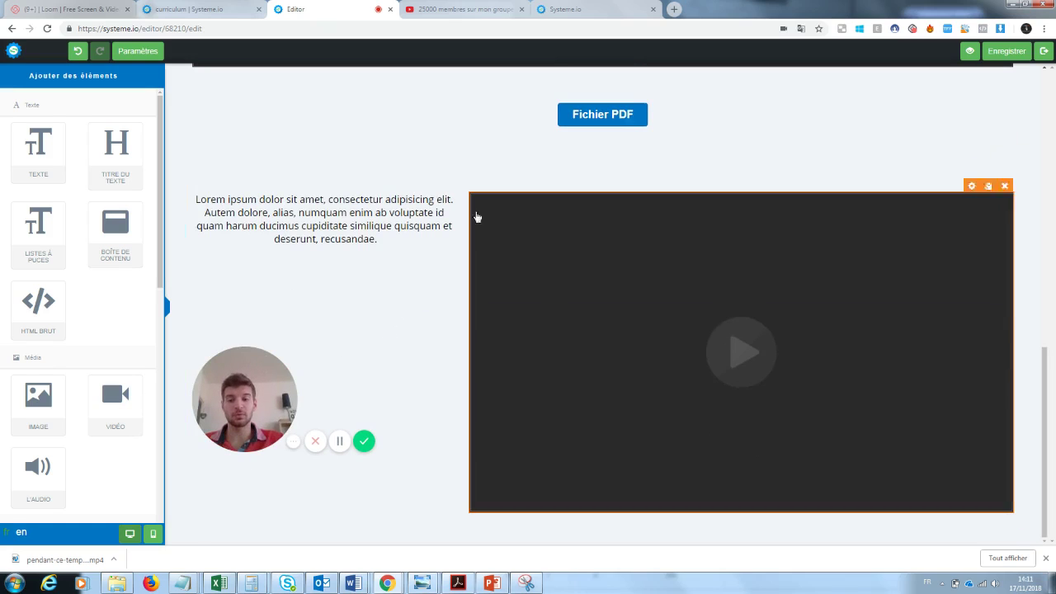
# - Save the Chapitre 1 page and return to the module list of the course "Test youtube 2"
pyautogui.click(969, 52)
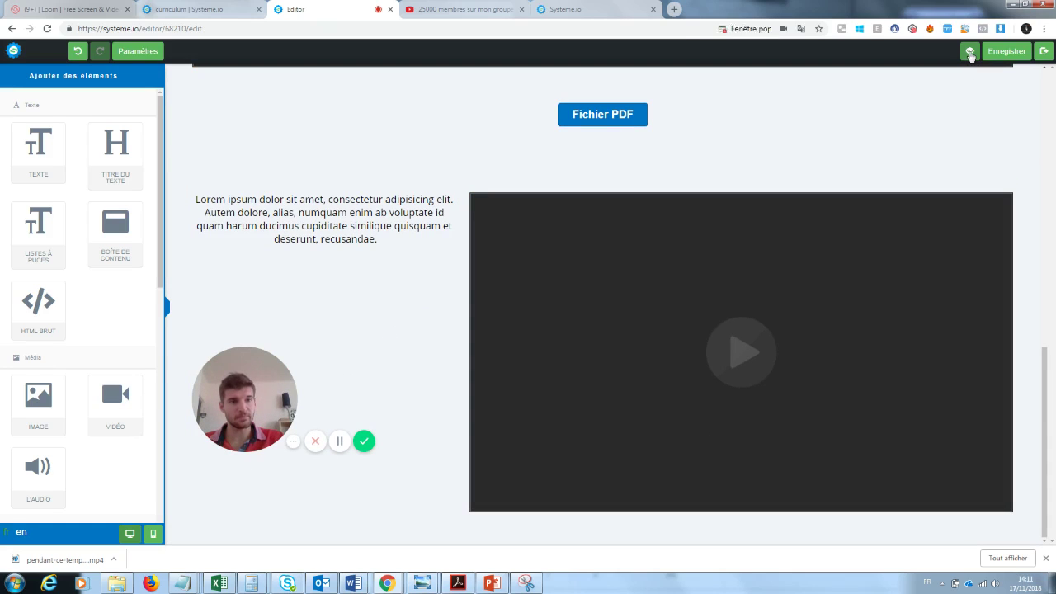
pyautogui.click(1007, 52)
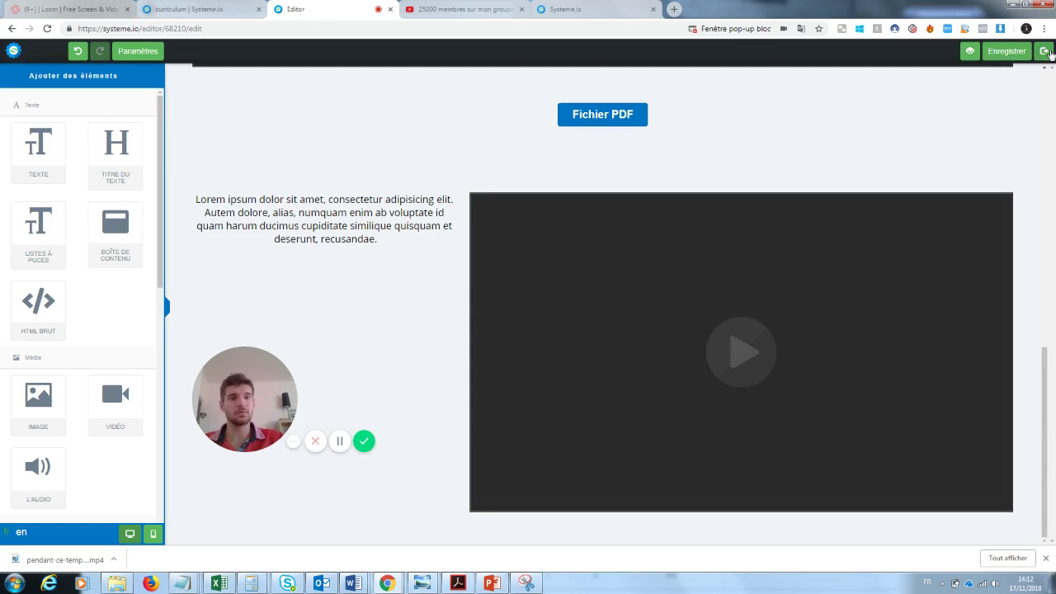
pyautogui.click(1043, 52)
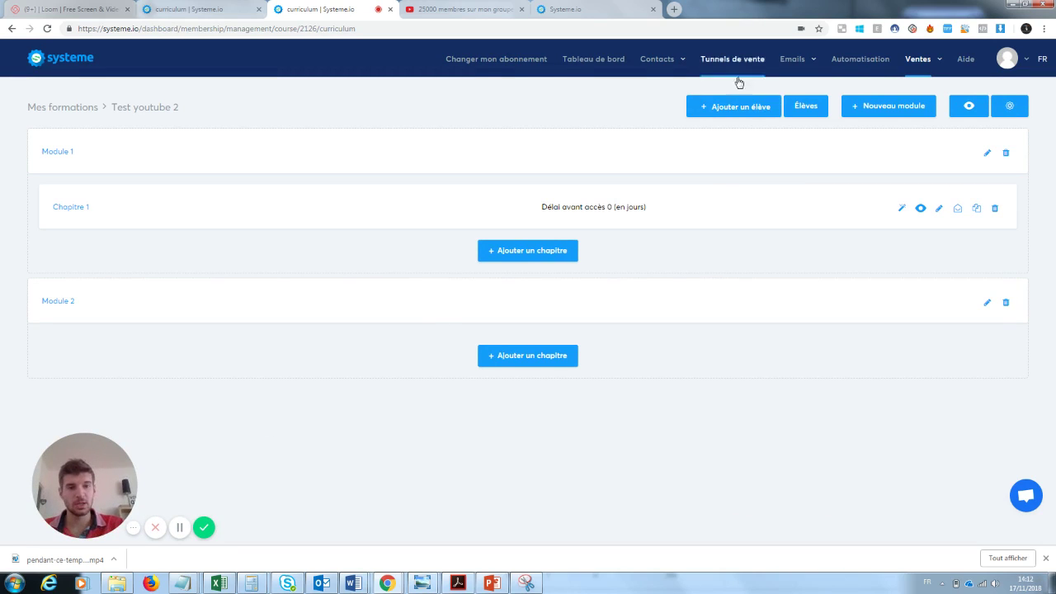
# - View the form for adding a student to the course and close it without entering anything
pyautogui.click(747, 114)
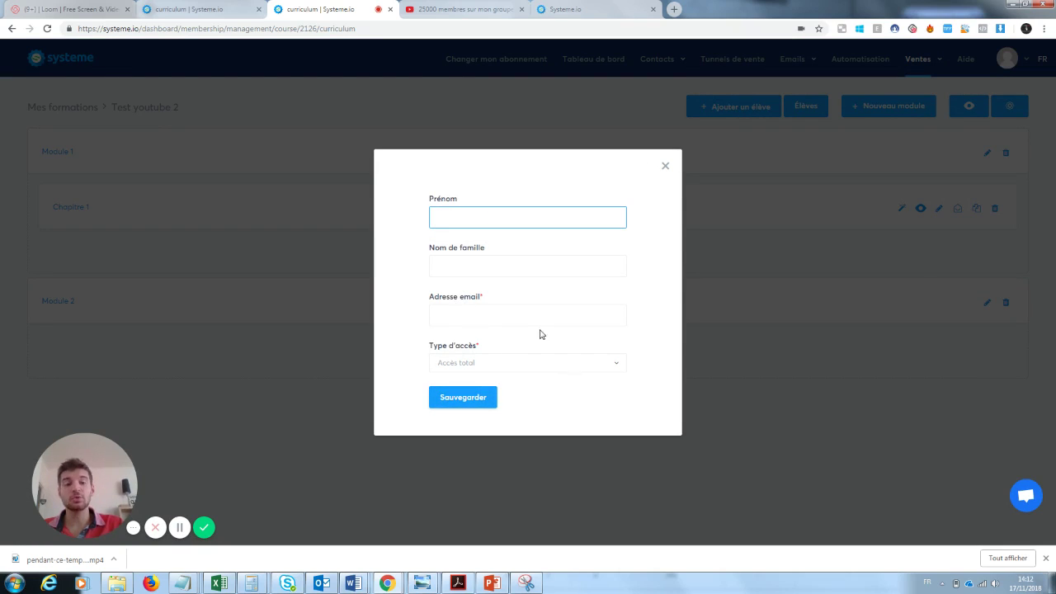
pyautogui.click(666, 169)
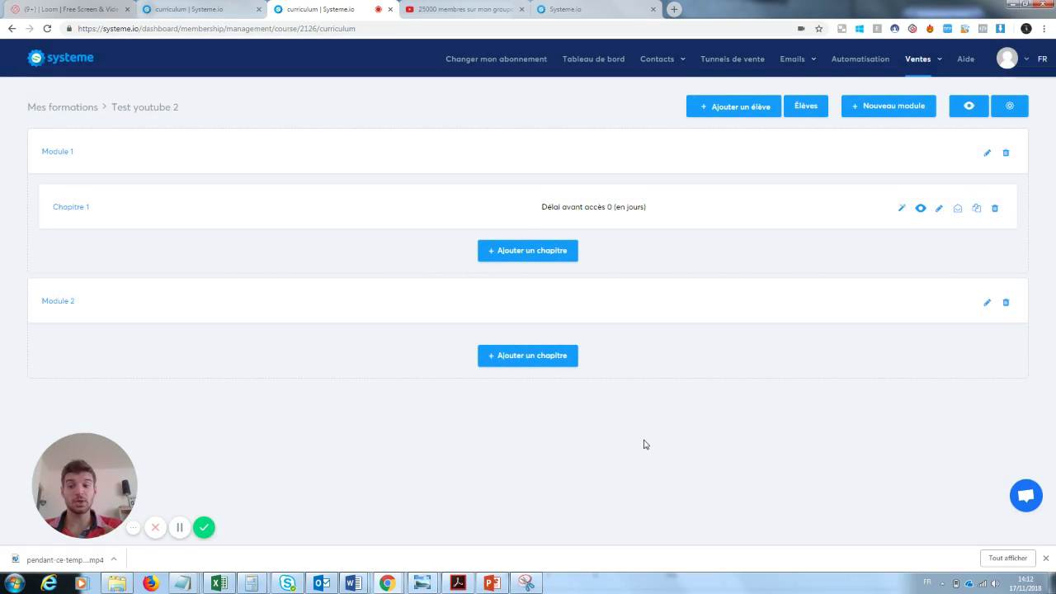